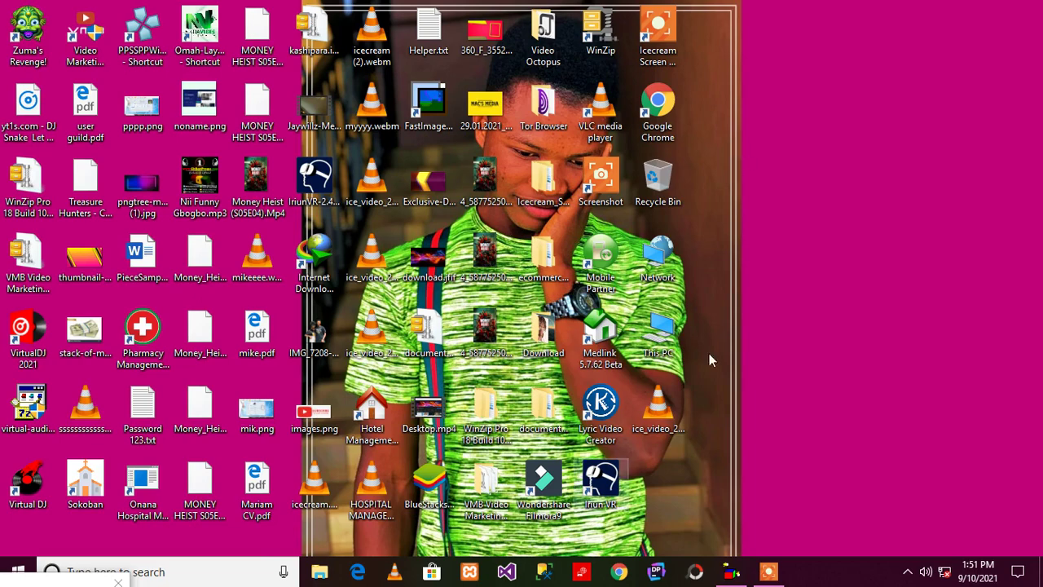
# Refresh the Windows desktop from its right-click menu so the icons reload
pyautogui.rightClick(777, 253)
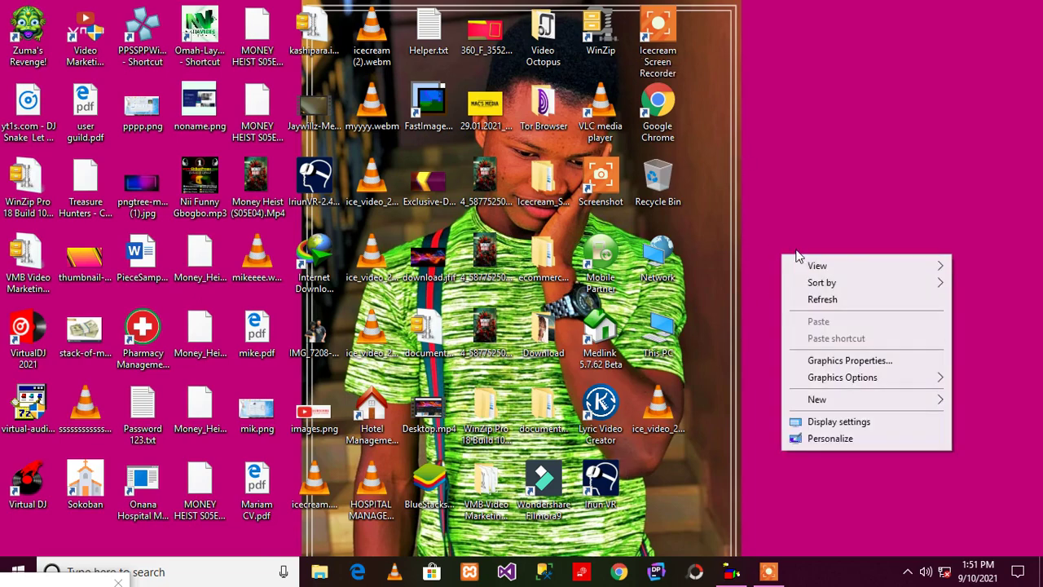
pyautogui.click(799, 299)
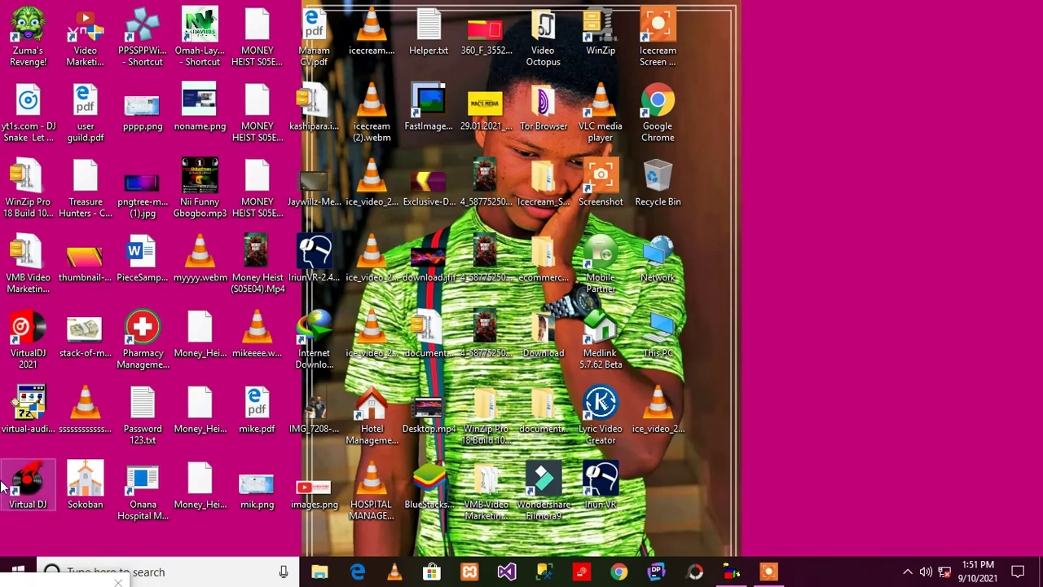
pyautogui.rightClick(142, 335)
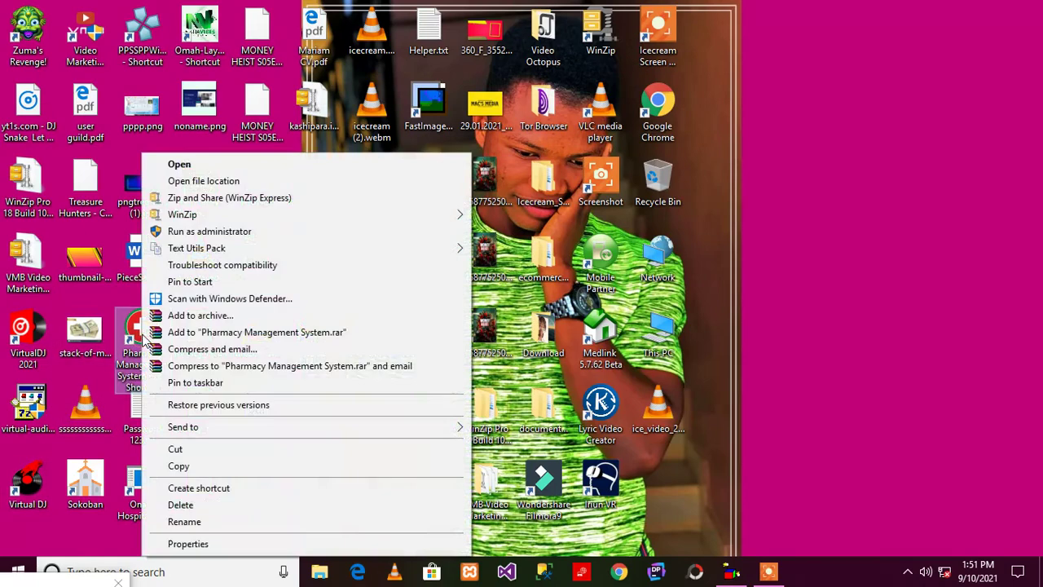
pyautogui.click(882, 317)
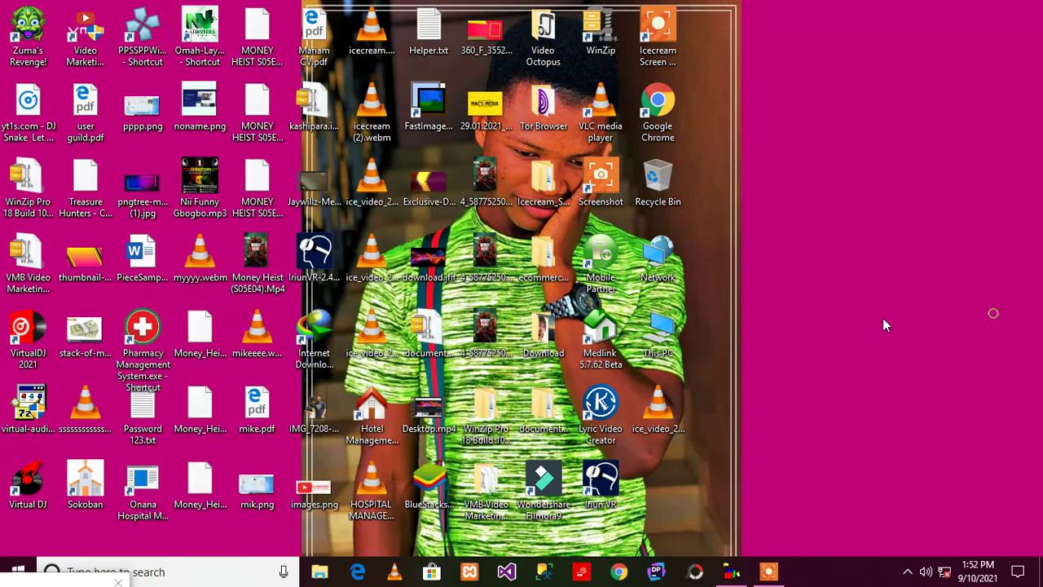
pyautogui.rightClick(159, 329)
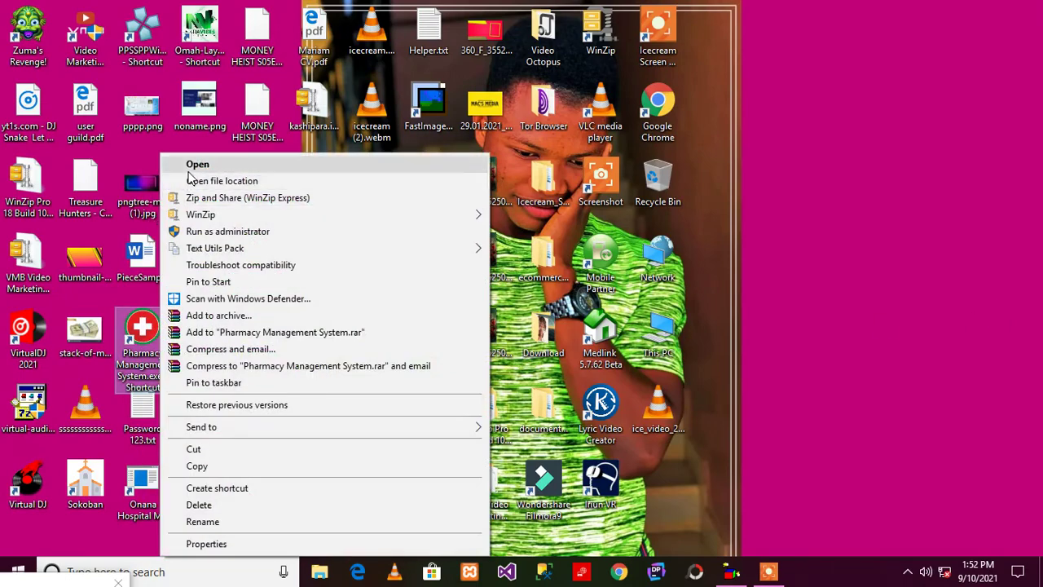
pyautogui.click(196, 164)
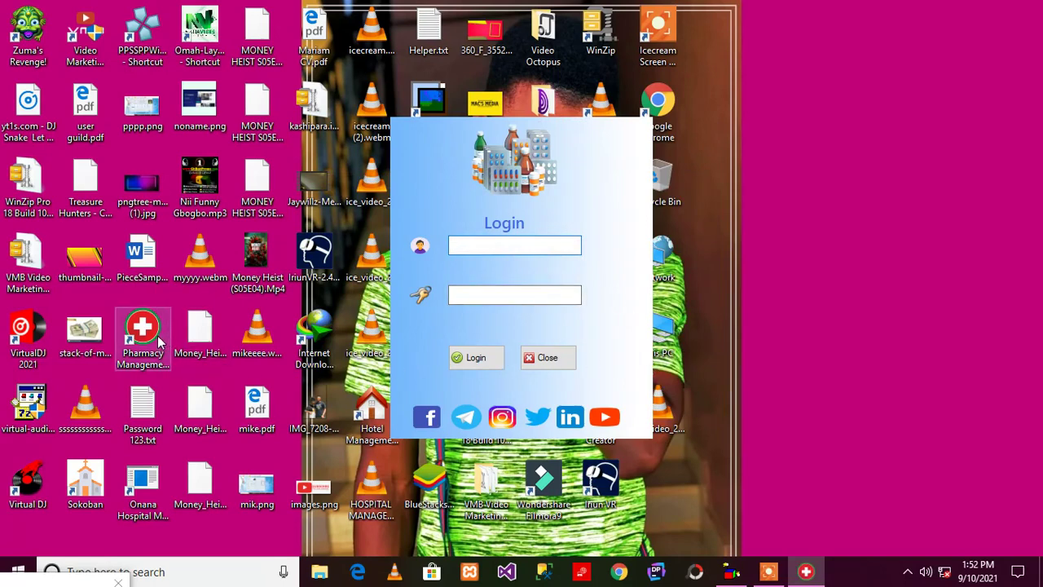
pyautogui.click(548, 359)
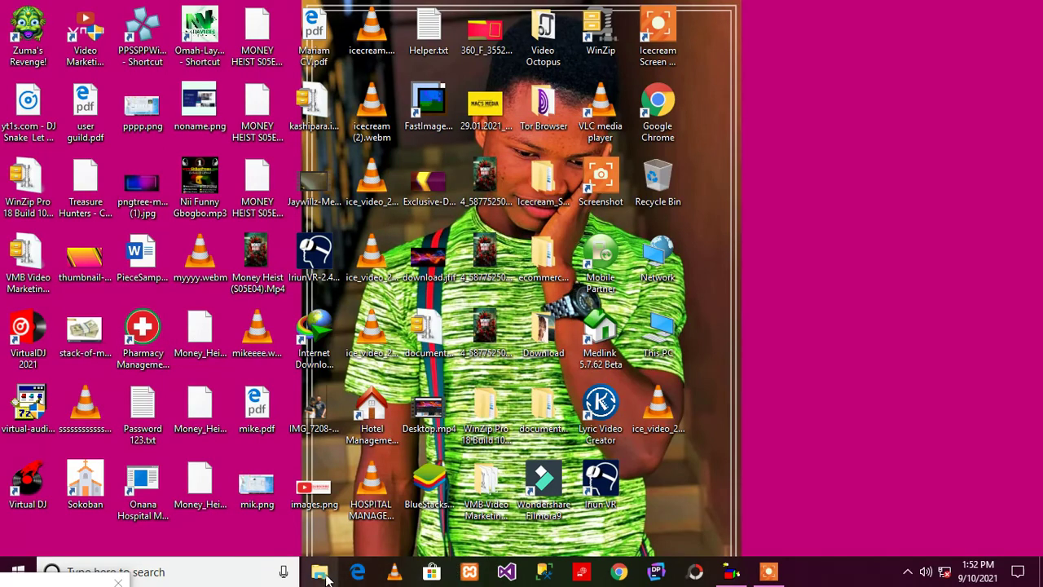
# Browse to D:\Pentecost software\Pharmacy Management System and open Pharmacy Management System.sln
pyautogui.press('super+e')
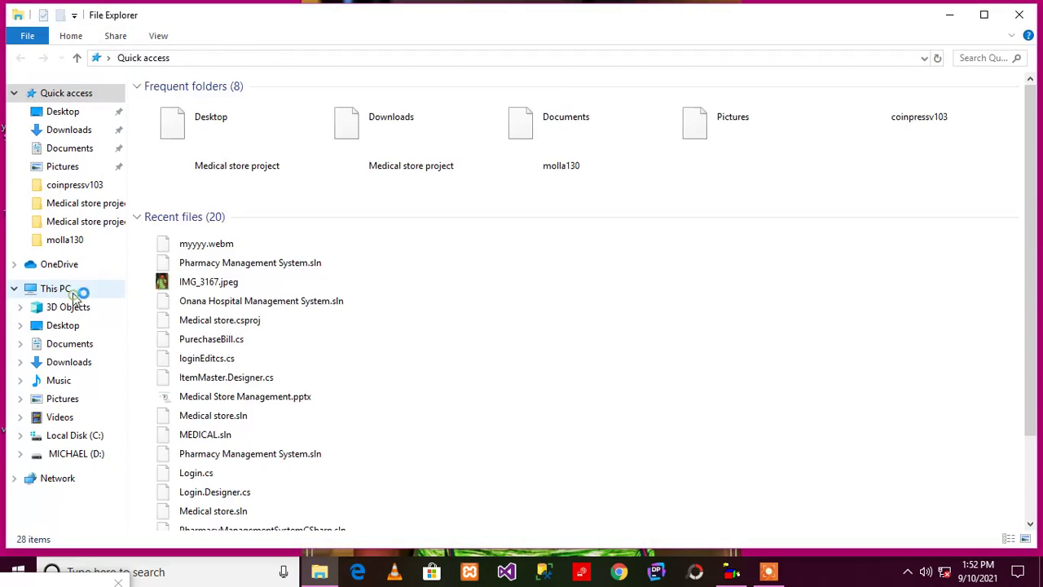
pyautogui.click(116, 294)
pyautogui.doubleClick(410, 249)
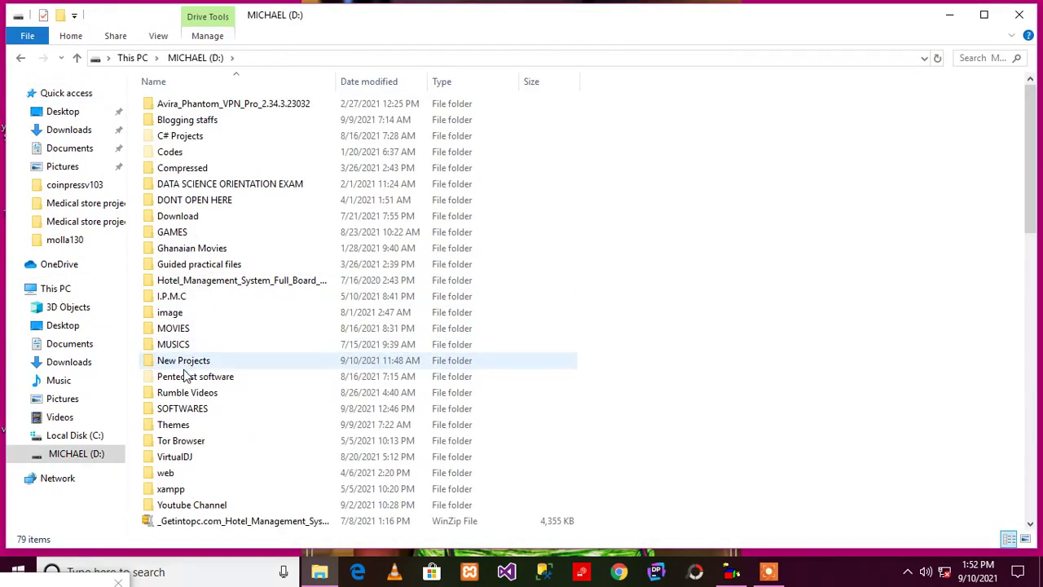
pyautogui.doubleClick(188, 377)
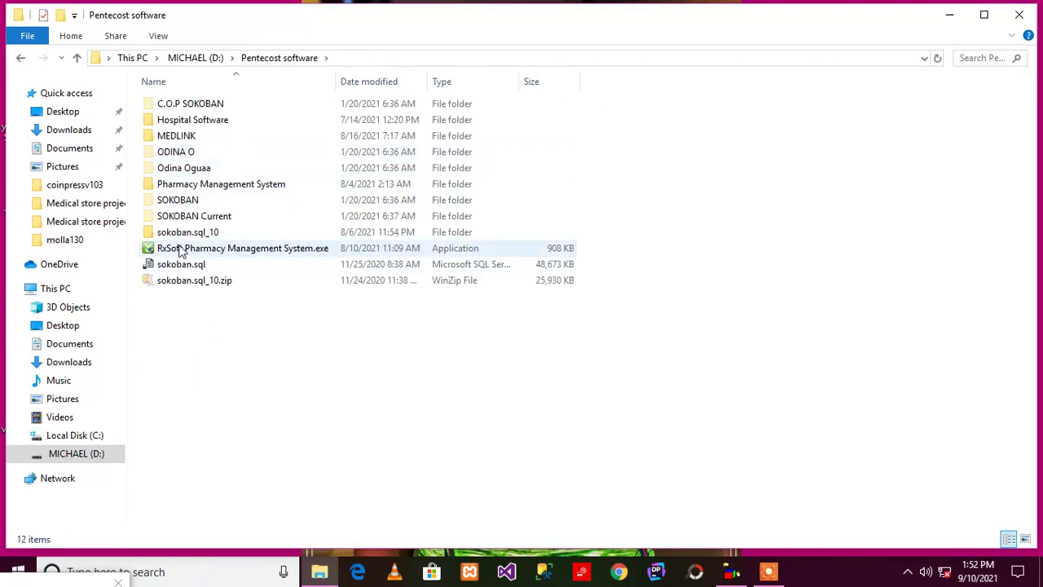
pyautogui.doubleClick(187, 191)
pyautogui.doubleClick(194, 137)
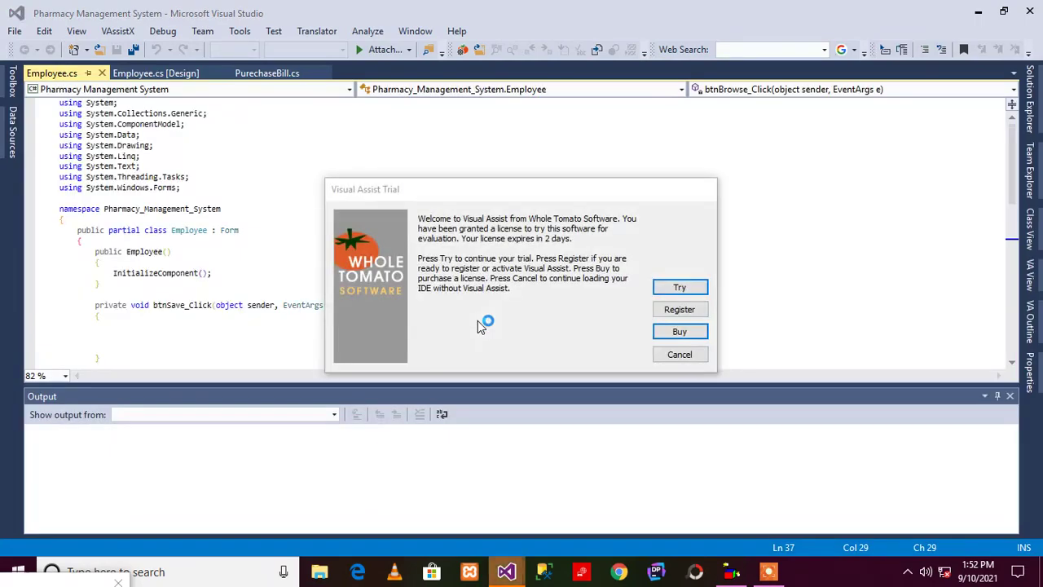
# Dismiss the Visual Assist trial and dormant notices and close the Output pane
pyautogui.click(686, 357)
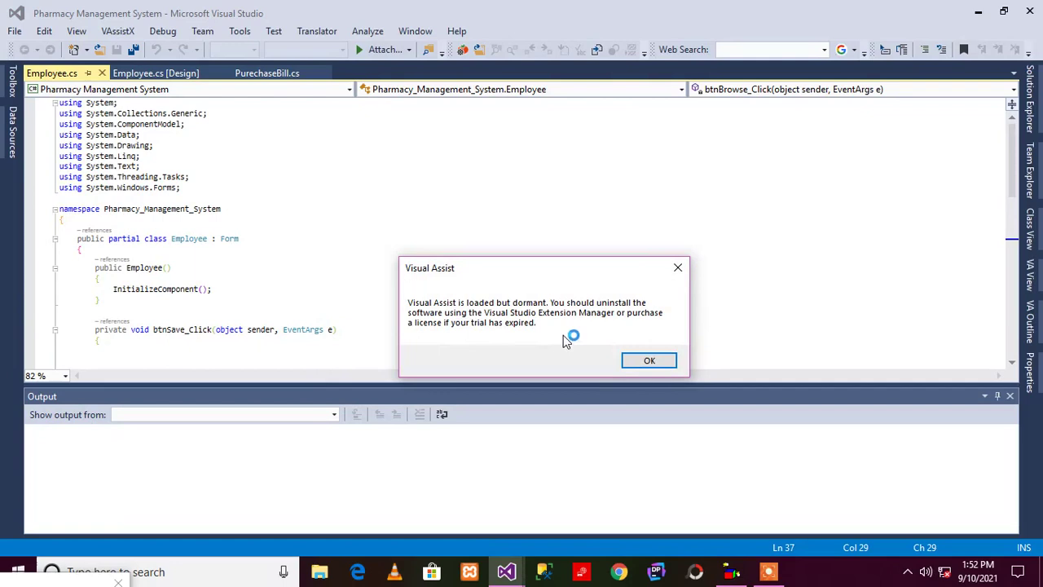
pyautogui.click(648, 359)
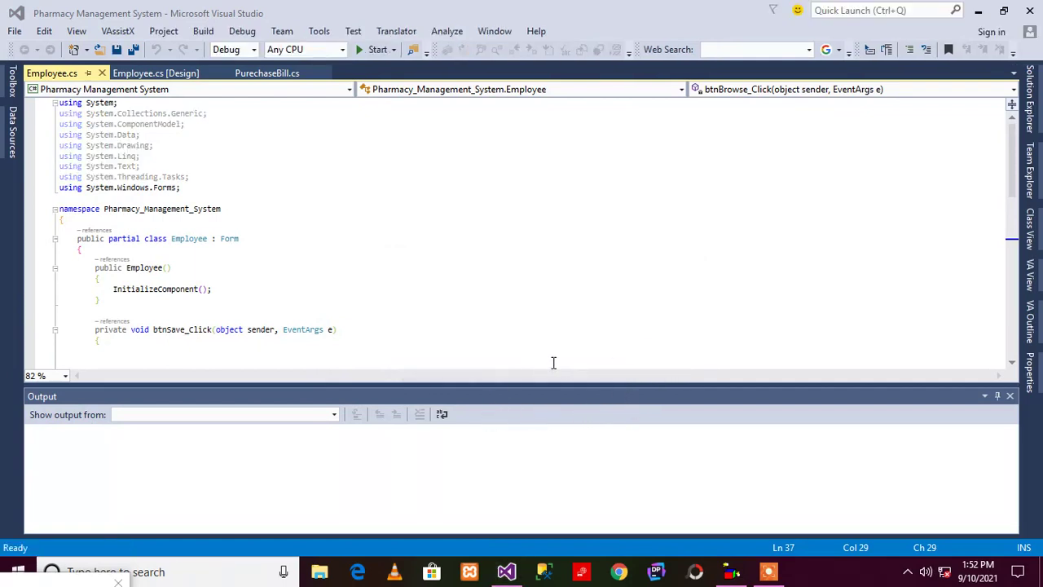
pyautogui.click(1009, 396)
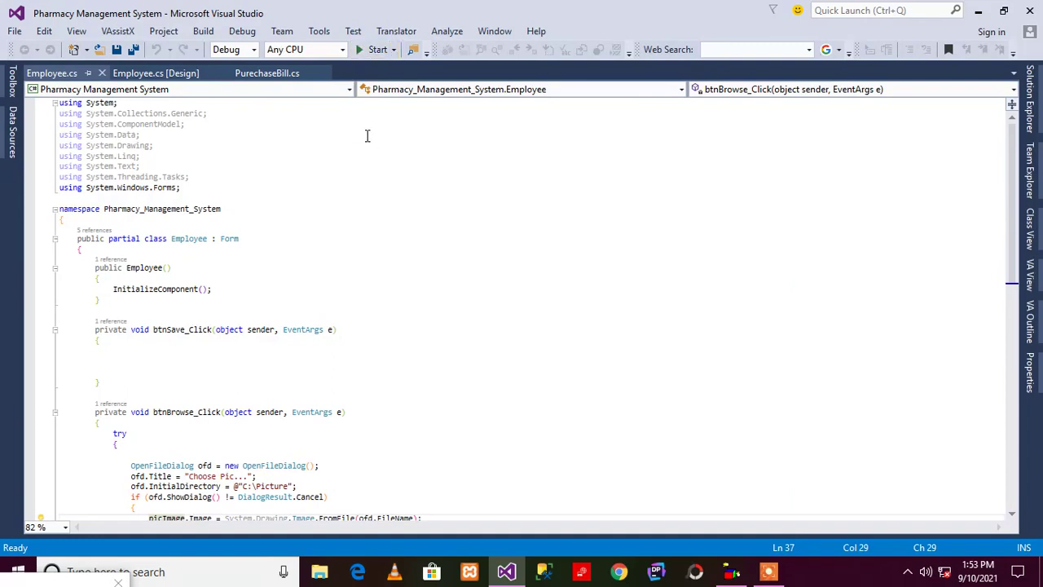
# Build and run the project, then try the Login form's username and password fields
pyautogui.click(383, 51)
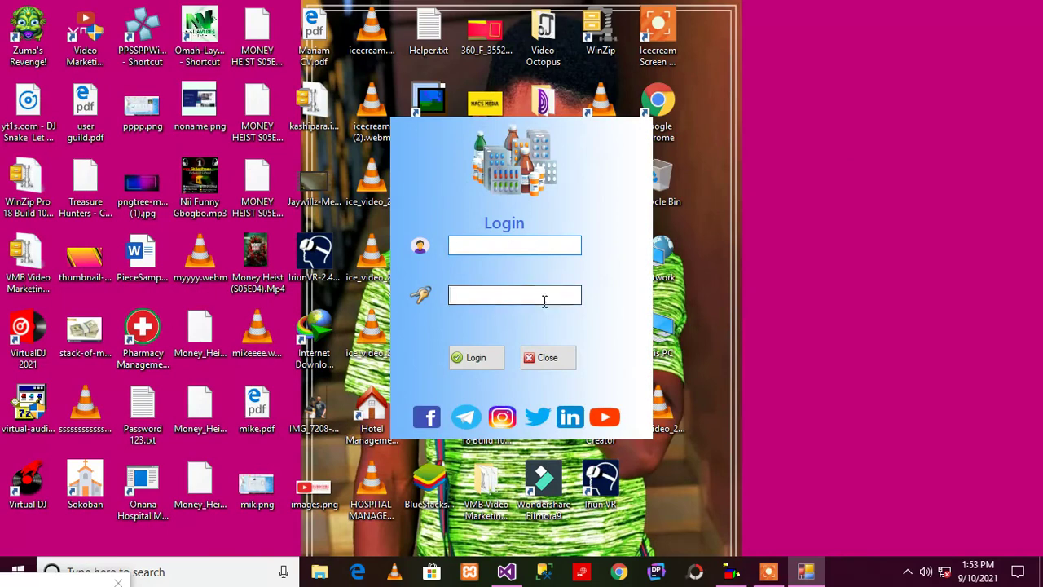
pyautogui.click(542, 251)
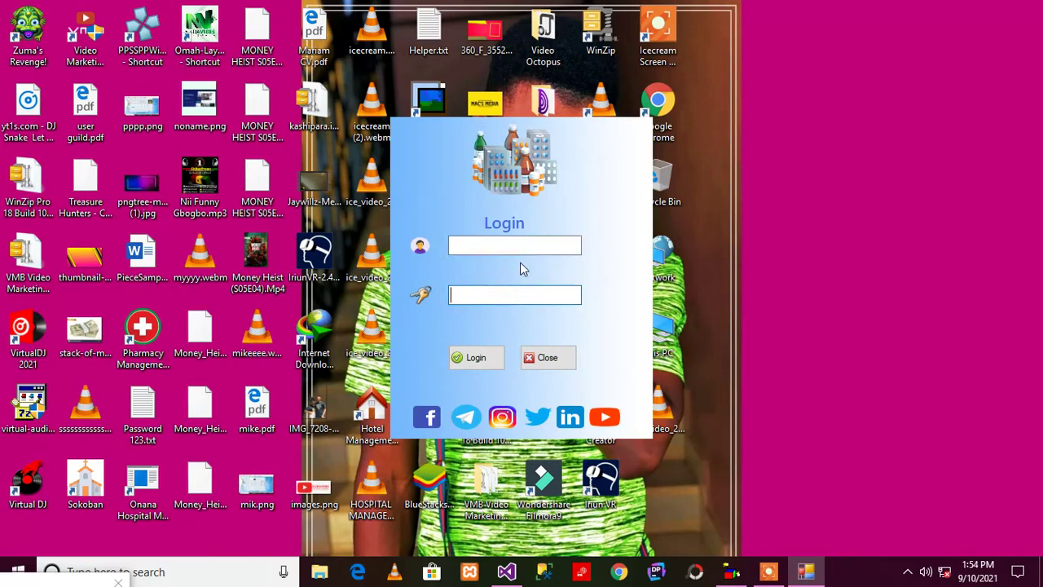
pyautogui.click(506, 295)
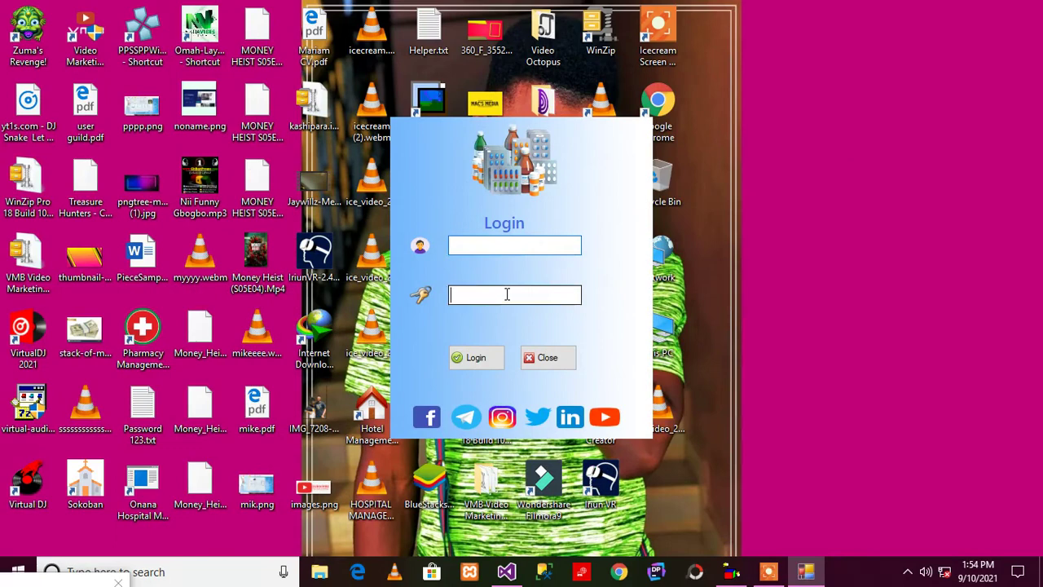
pyautogui.click(513, 251)
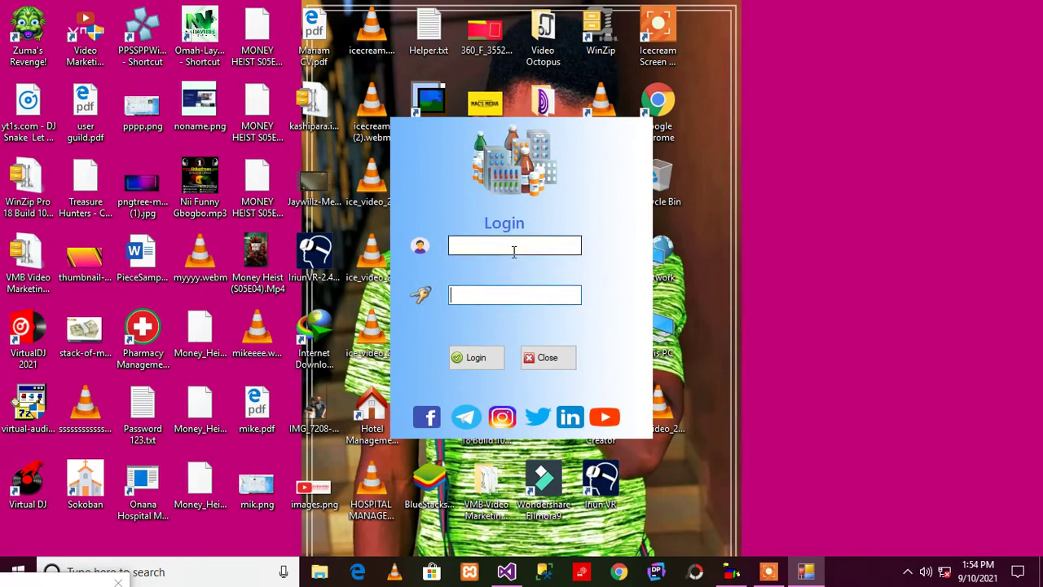
pyautogui.click(510, 292)
pyautogui.click(514, 252)
# Enter a made-up username and password and attempt to log in
pyautogui.write('hgffgd')
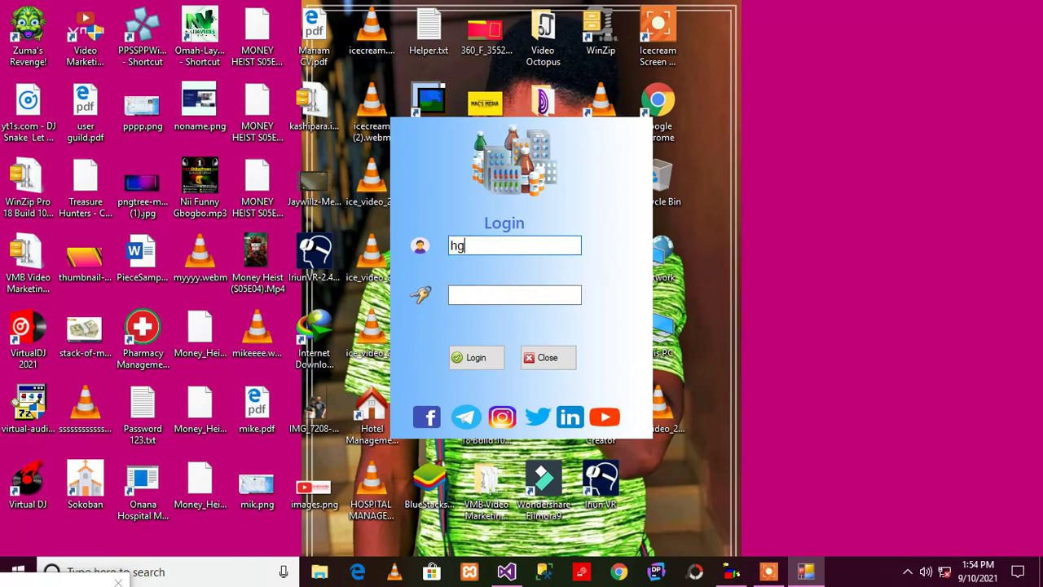
pyautogui.click(511, 293)
pyautogui.write('********')
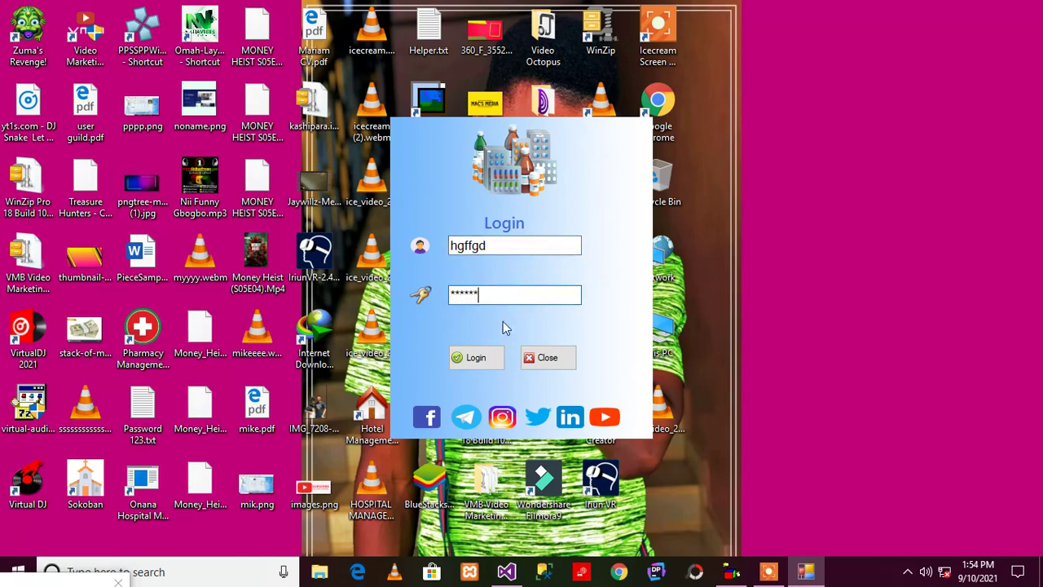
pyautogui.click(470, 357)
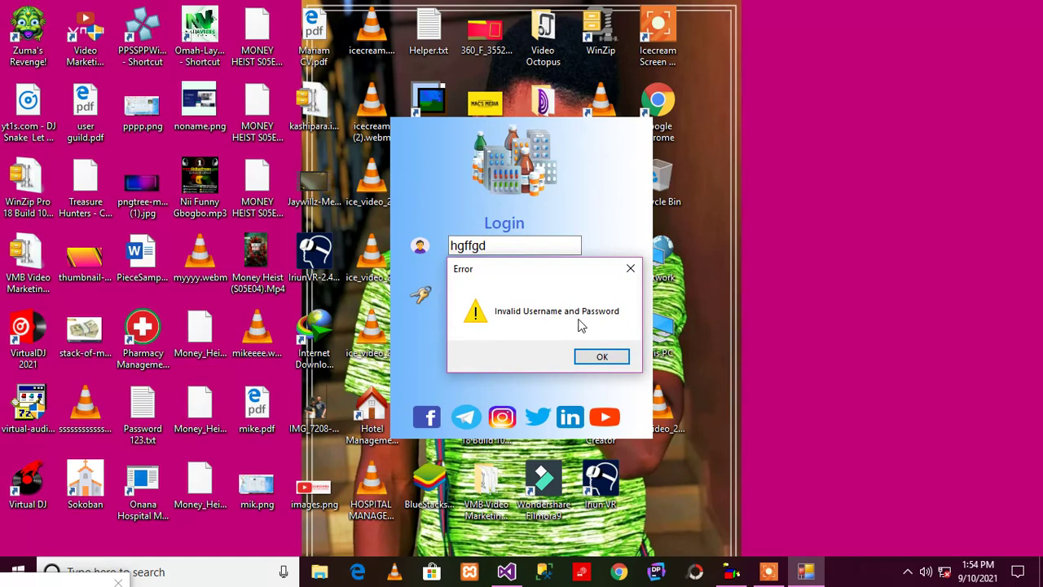
# Dismiss the error, log in with valid credentials, and acknowledge the welcome message
pyautogui.click(601, 356)
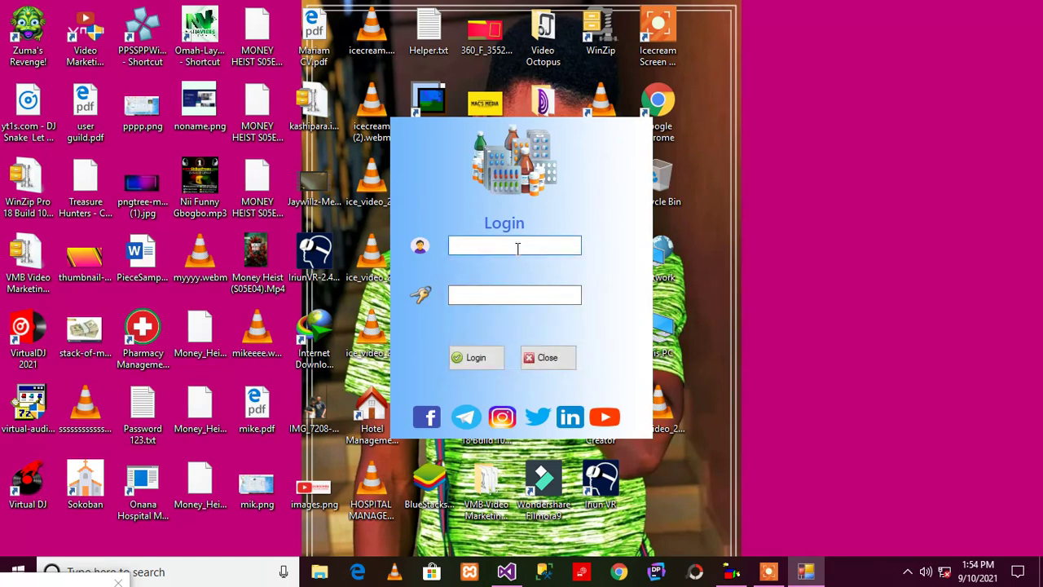
pyautogui.write('mike')
pyautogui.click(510, 298)
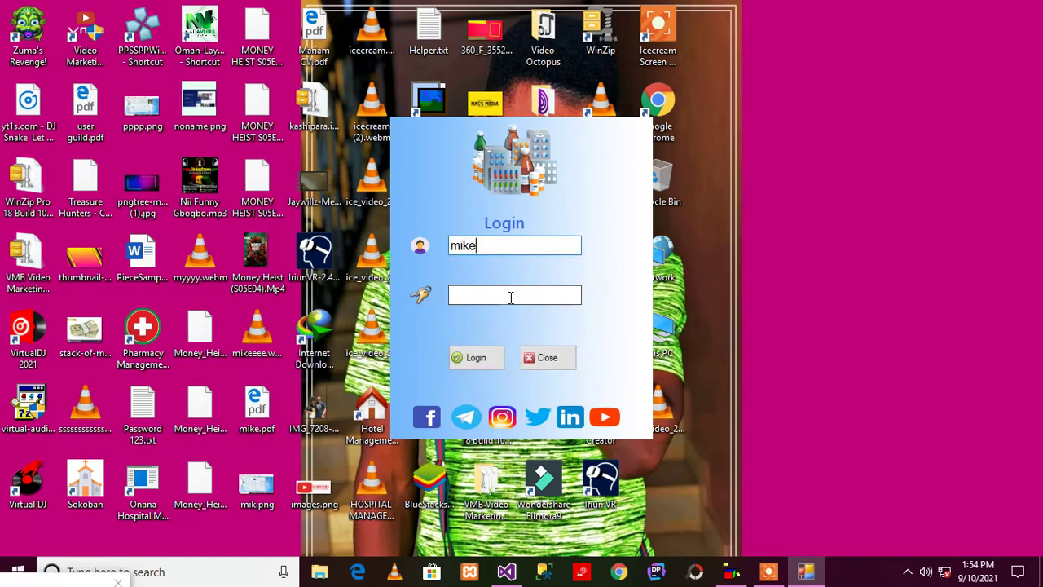
pyautogui.write('123')
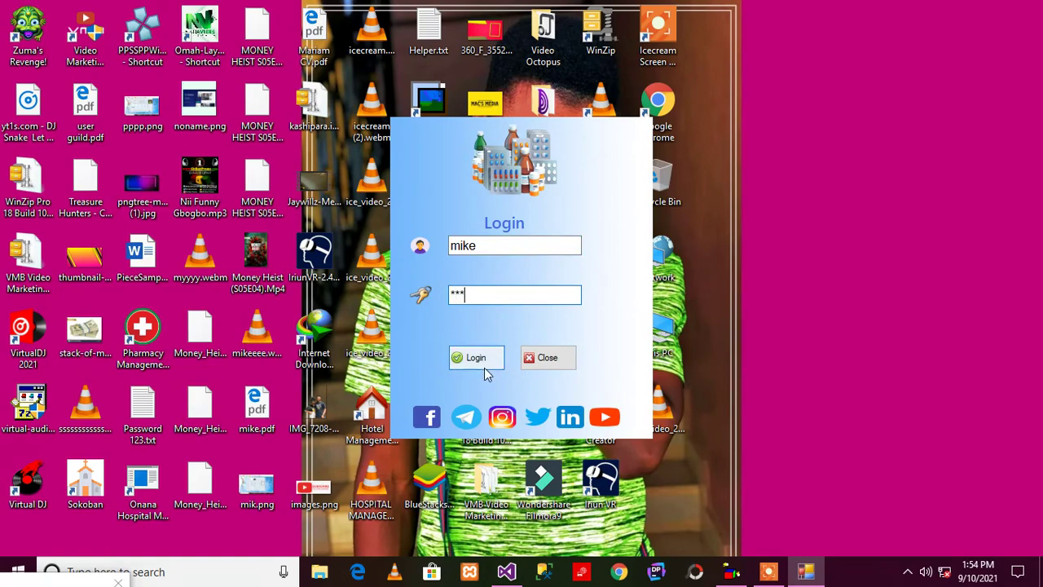
pyautogui.click(484, 367)
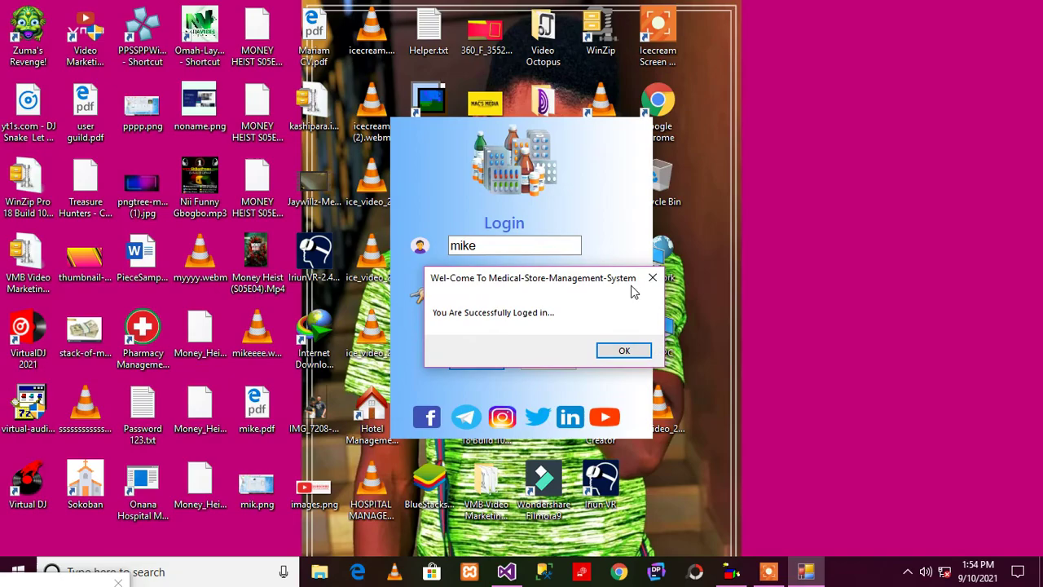
pyautogui.click(608, 352)
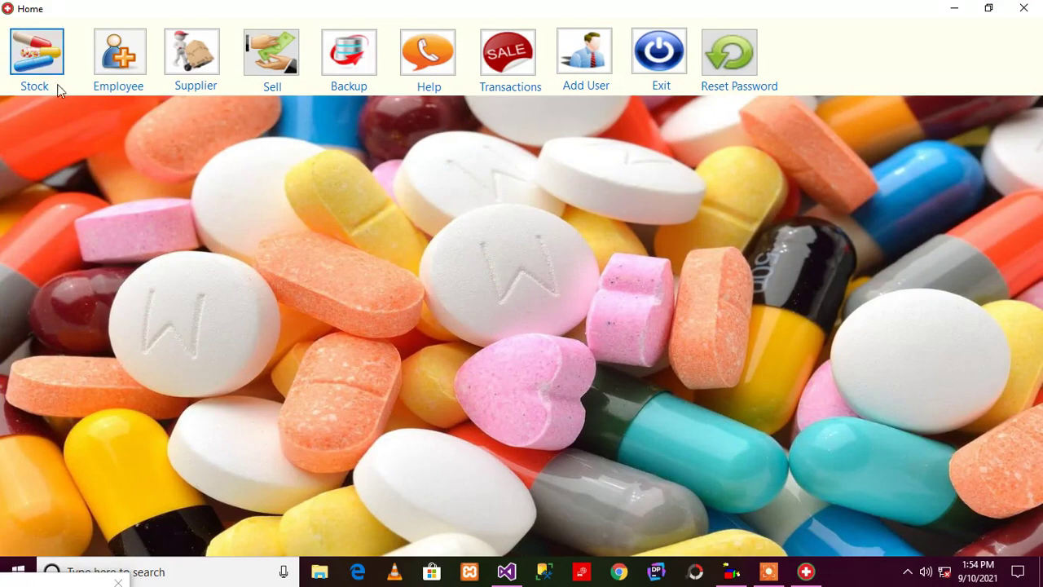
# Open Stock, inspect Supplied By, Item Price and Manufacture Date, then switch to Update Stock
pyautogui.click(32, 67)
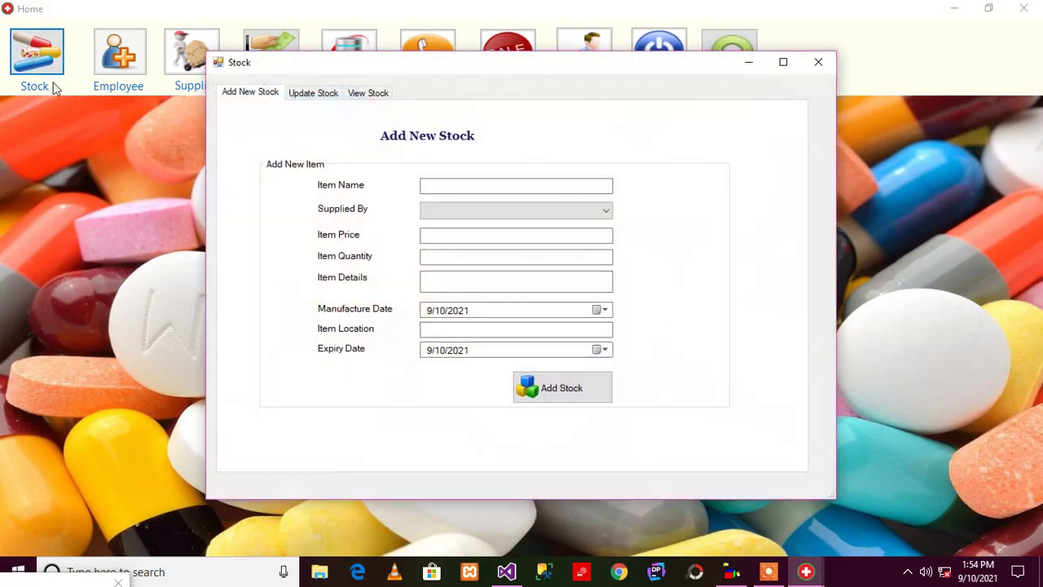
pyautogui.click(477, 212)
pyautogui.click(647, 247)
pyautogui.click(487, 237)
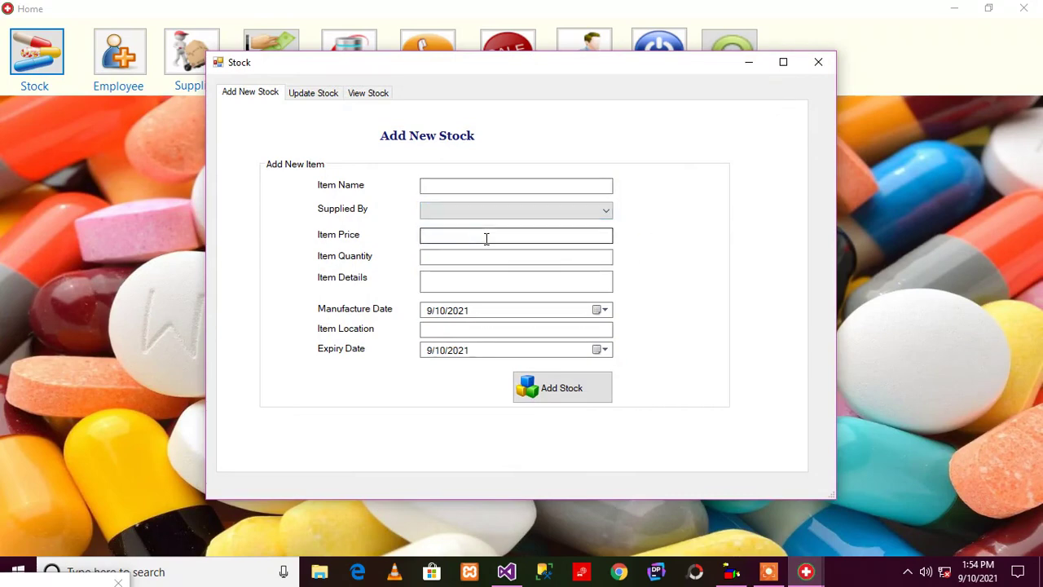
pyautogui.click(604, 310)
pyautogui.click(651, 258)
pyautogui.click(308, 95)
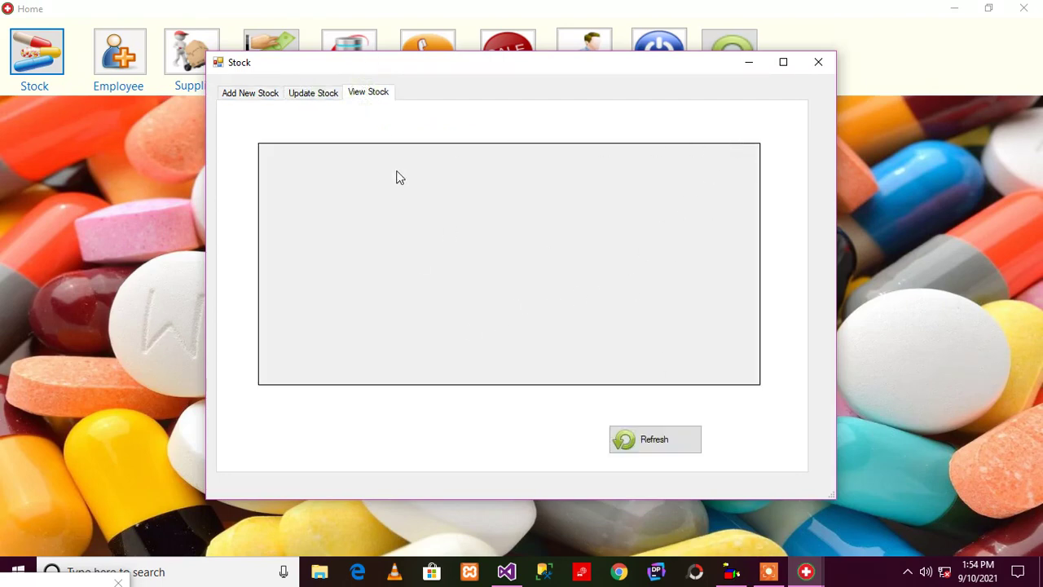
# Open the Employee form and step through the ID, Last Name, Other Names, First Name and Contact fields
pyautogui.click(819, 63)
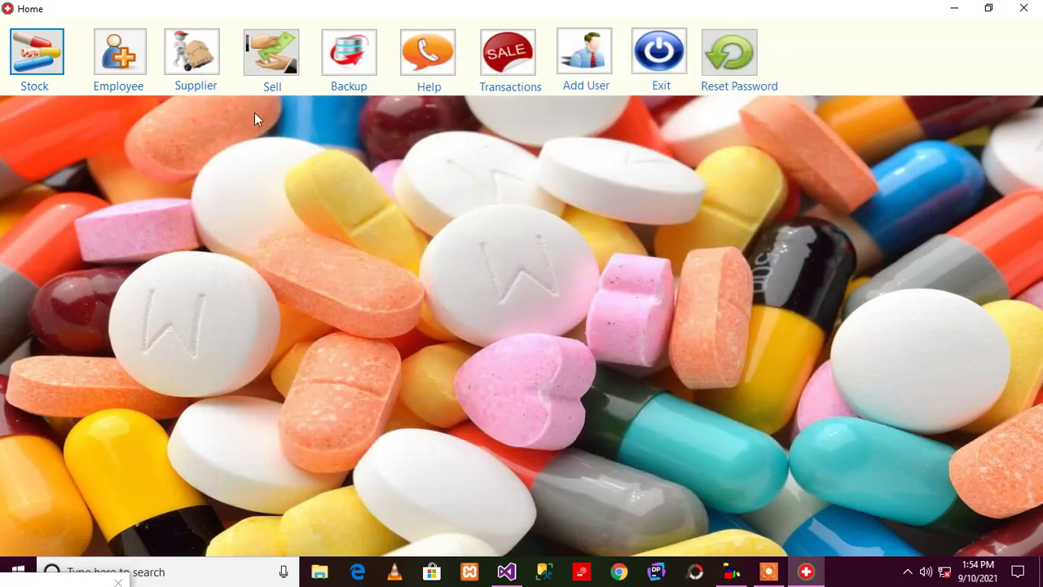
pyautogui.click(116, 65)
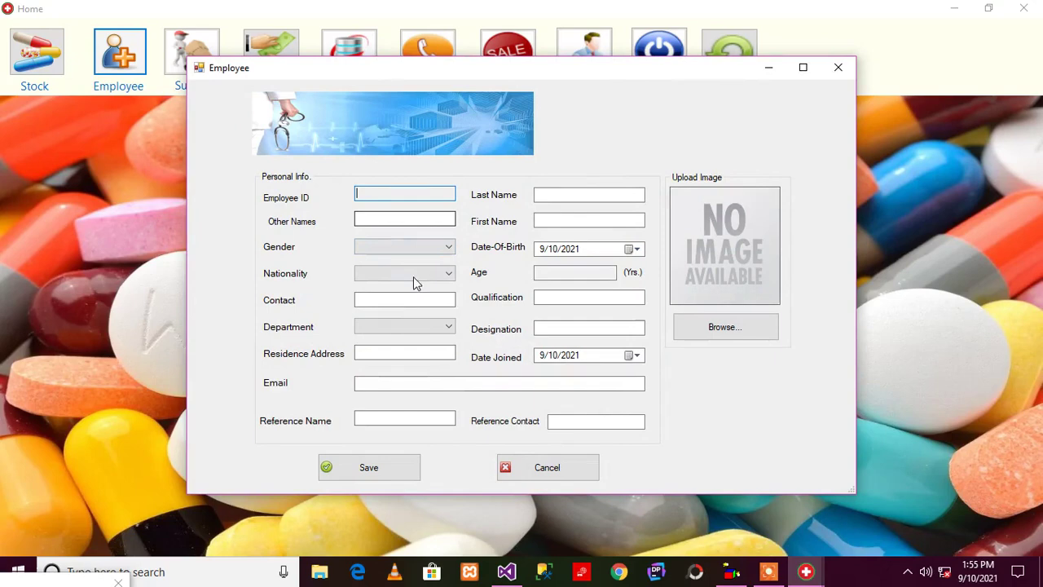
pyautogui.click(556, 196)
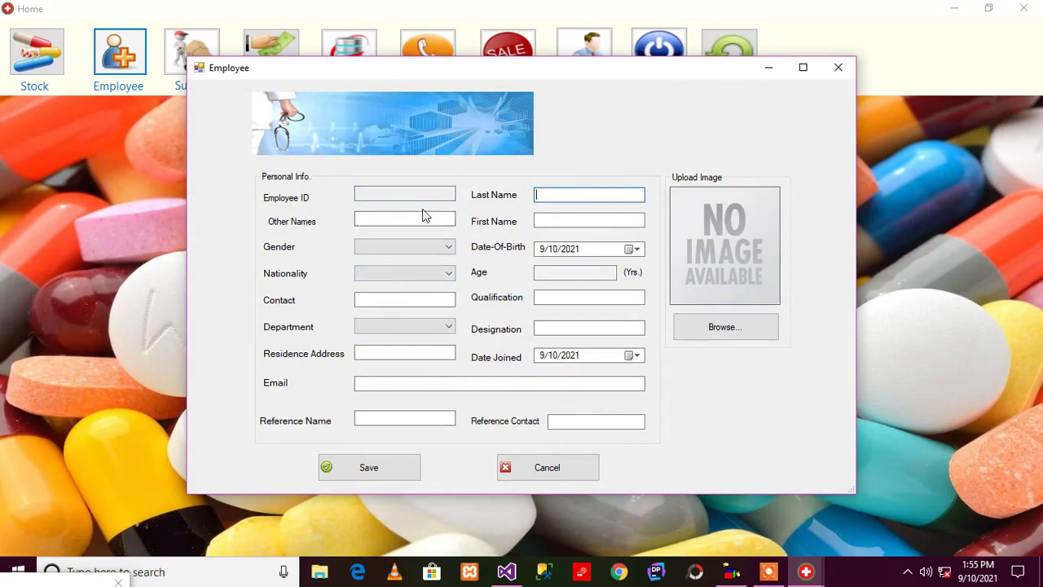
pyautogui.click(421, 216)
pyautogui.click(614, 220)
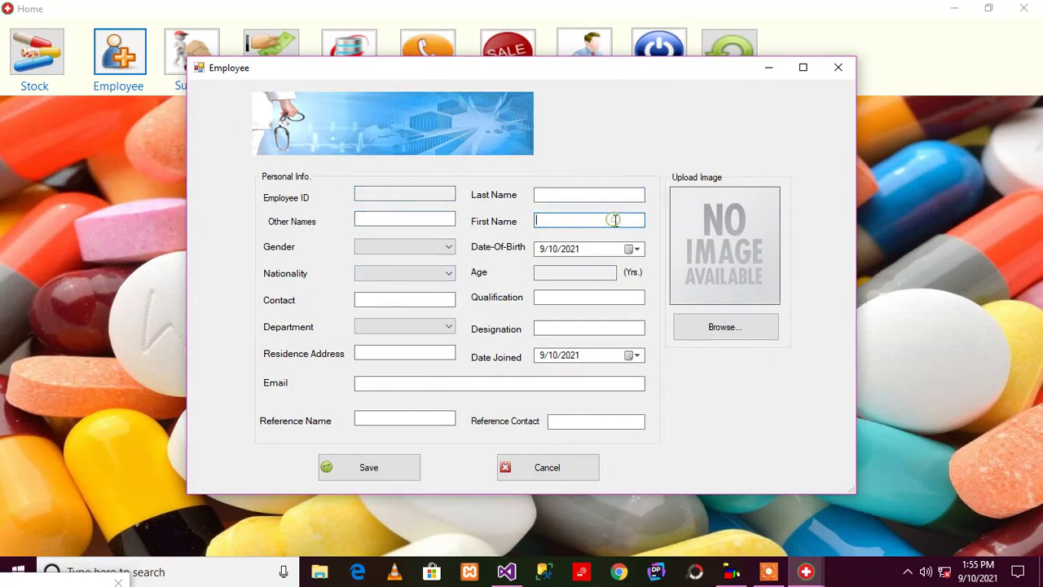
pyautogui.click(379, 296)
# Load photo IMG_3167 into the Employee form, then close the form
pyautogui.click(728, 327)
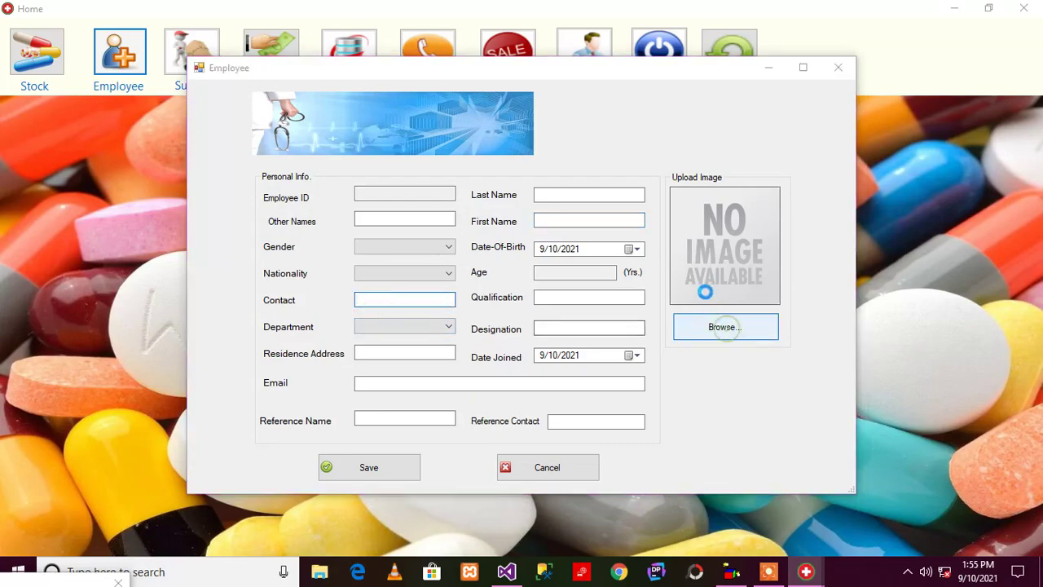
pyautogui.scroll(-10, 476, 255)
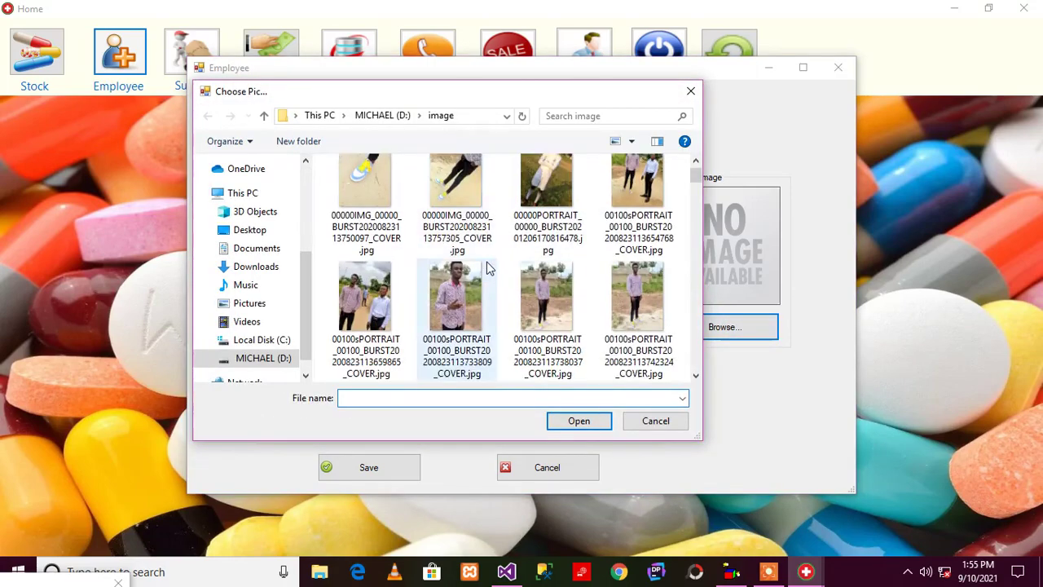
pyautogui.scroll(3, 489, 270)
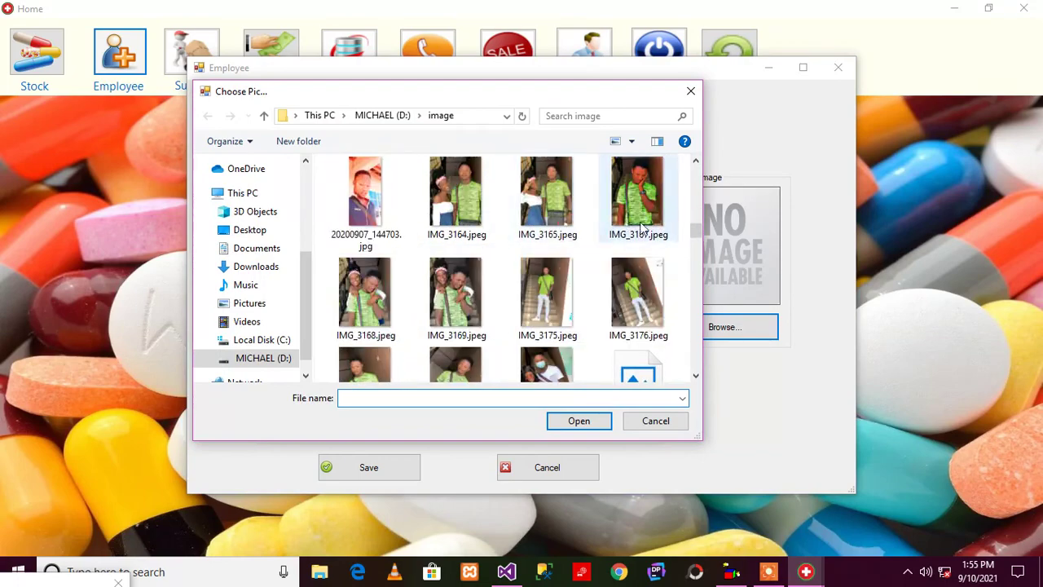
pyautogui.click(637, 192)
pyautogui.click(590, 421)
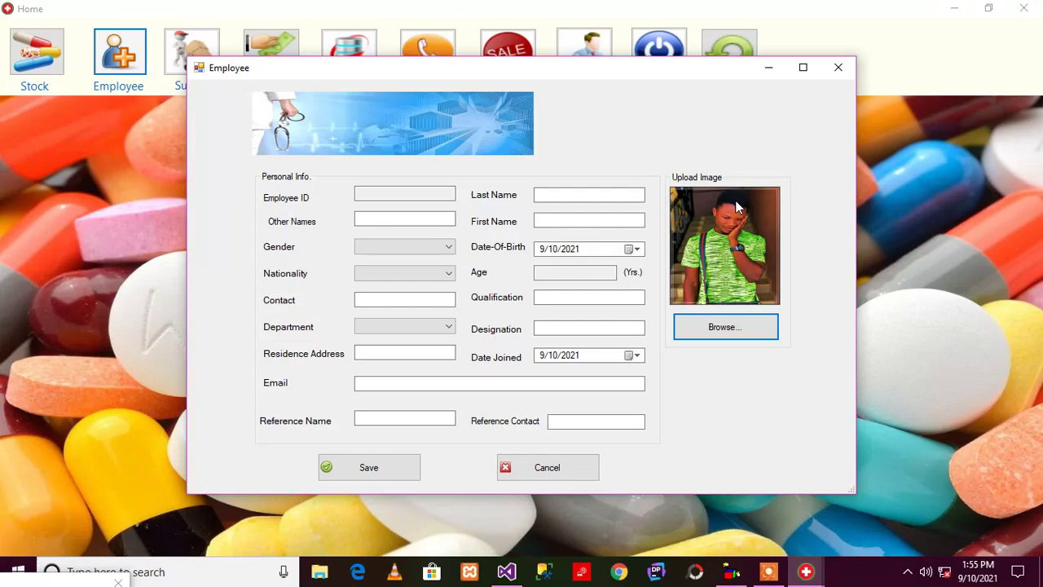
pyautogui.click(826, 77)
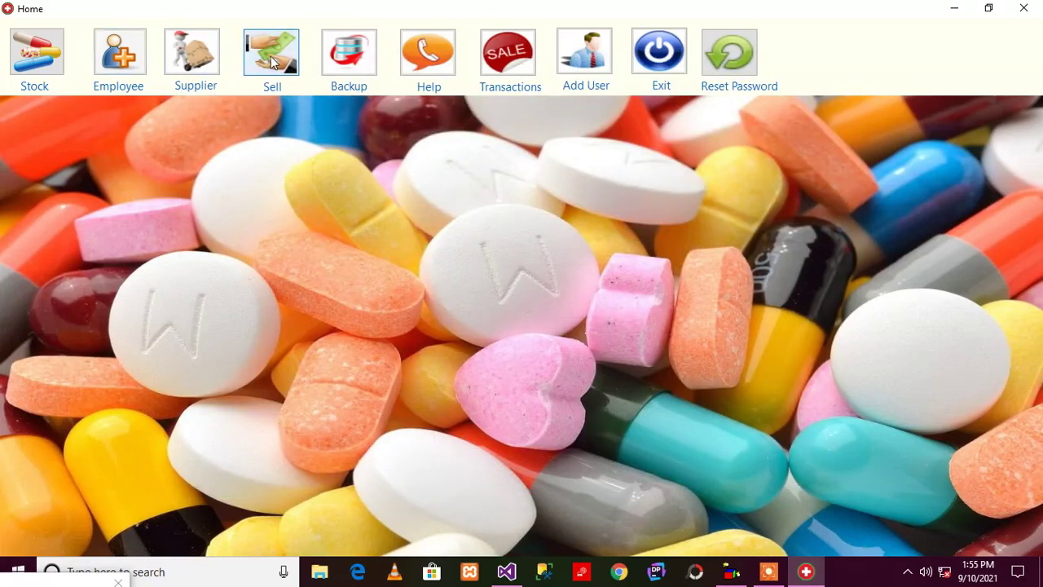
# Open Sell, check the empty Medicine list plus Price and Quantity fields, then close it
pyautogui.click(273, 53)
pyautogui.click(411, 211)
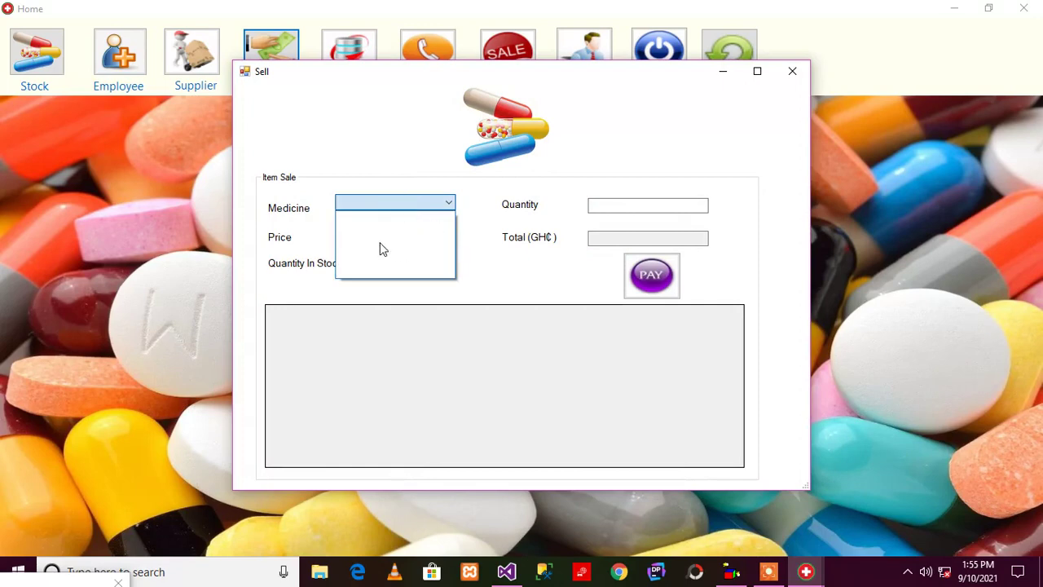
pyautogui.click(400, 246)
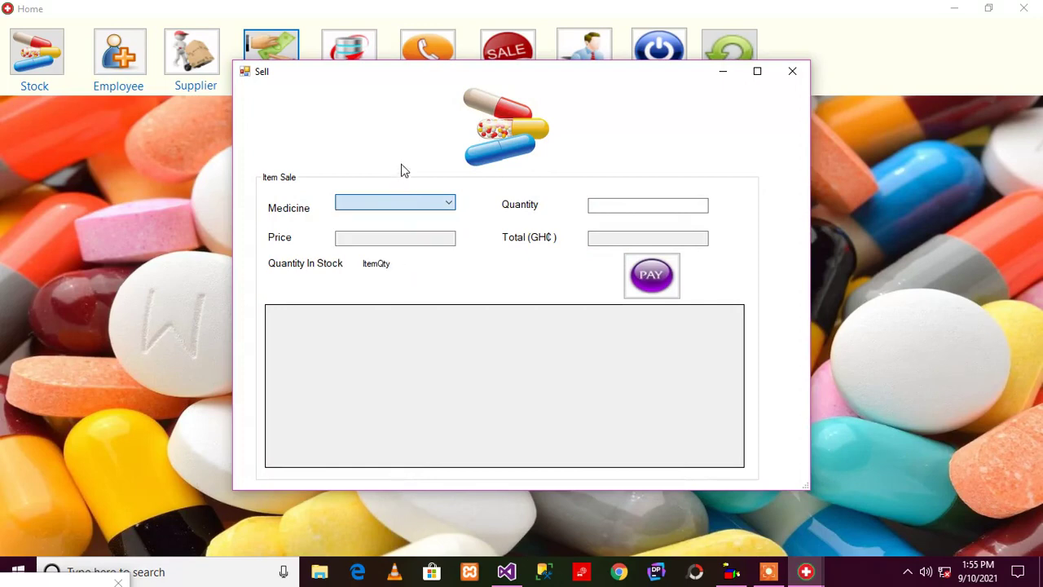
pyautogui.click(400, 236)
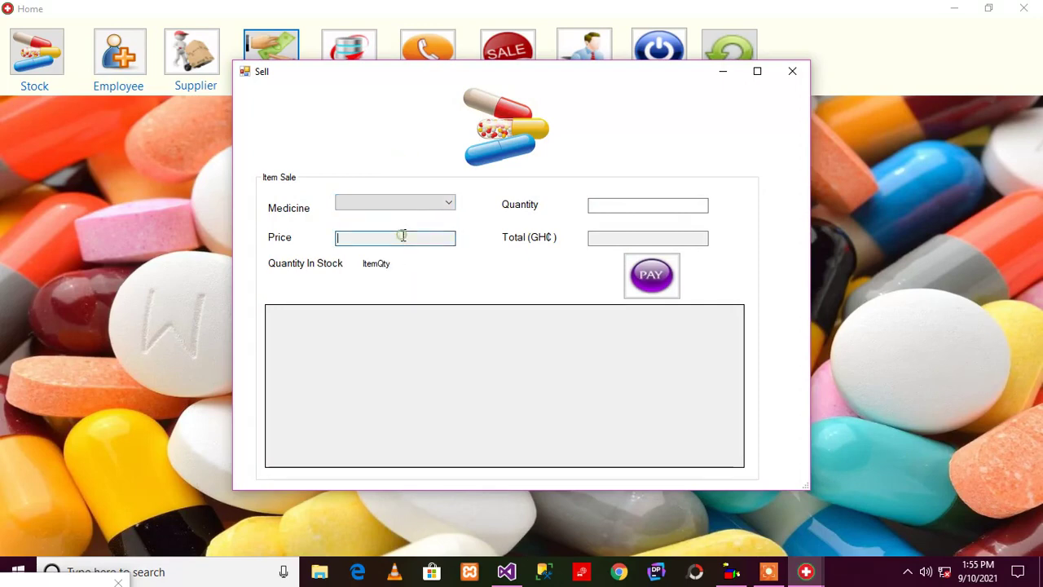
pyautogui.click(609, 204)
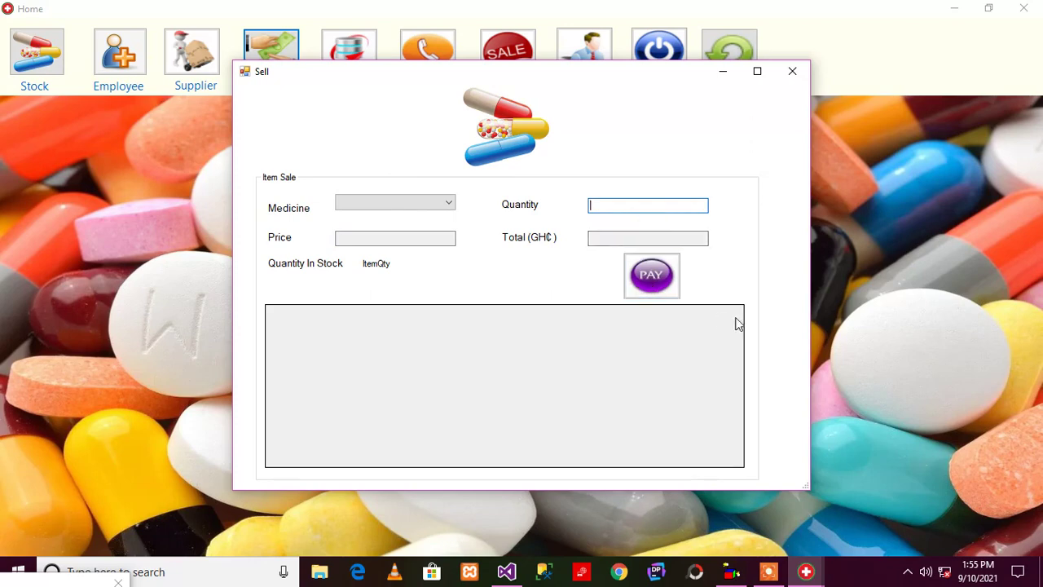
pyautogui.click(792, 71)
# Open Backup Your Database, drag it to the centre, close it, and open Help
pyautogui.click(344, 54)
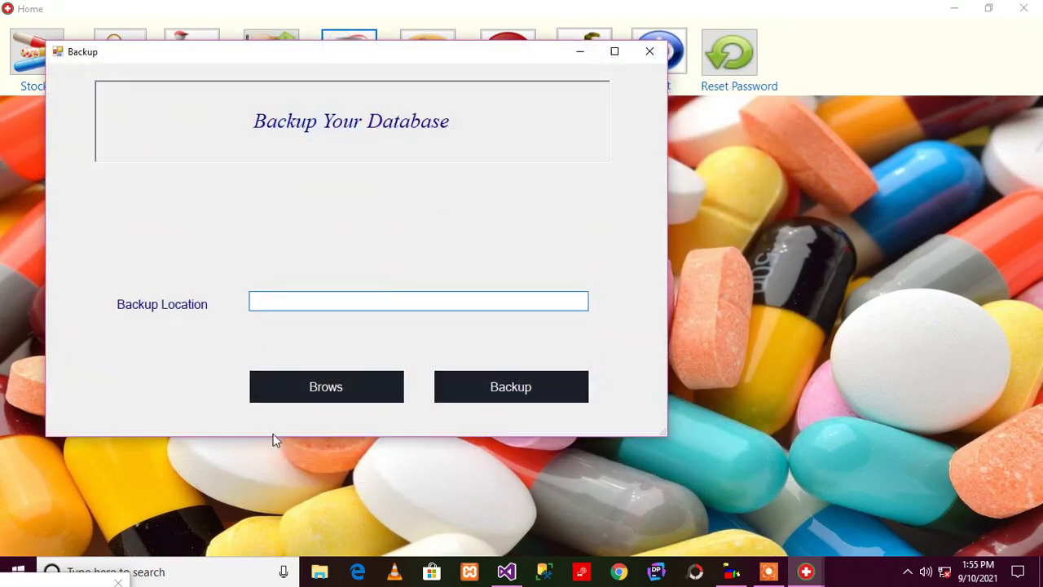
pyautogui.moveTo(311, 51); pyautogui.dragTo(496, 112)
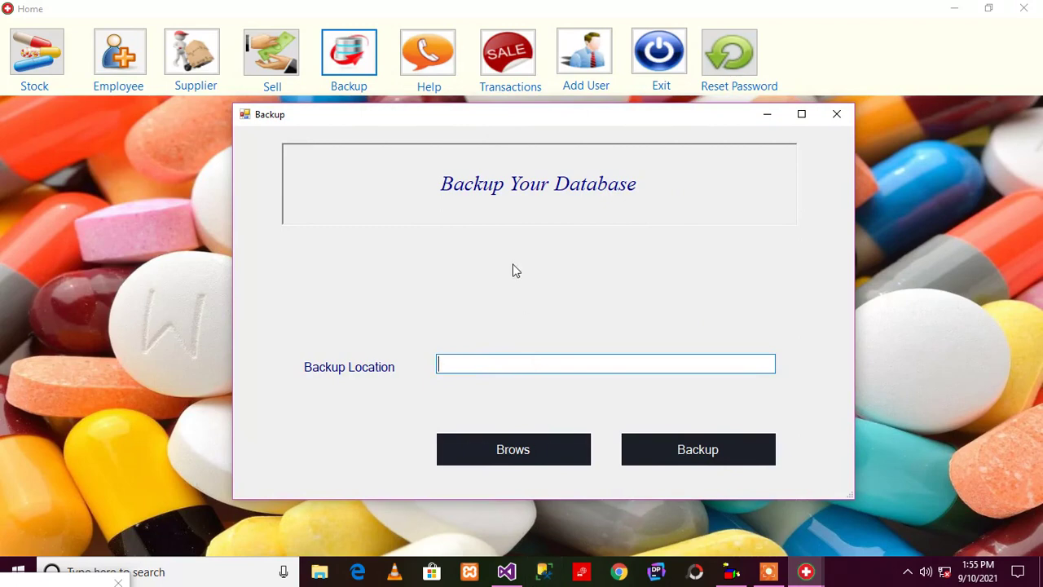
pyautogui.click(837, 117)
pyautogui.click(426, 57)
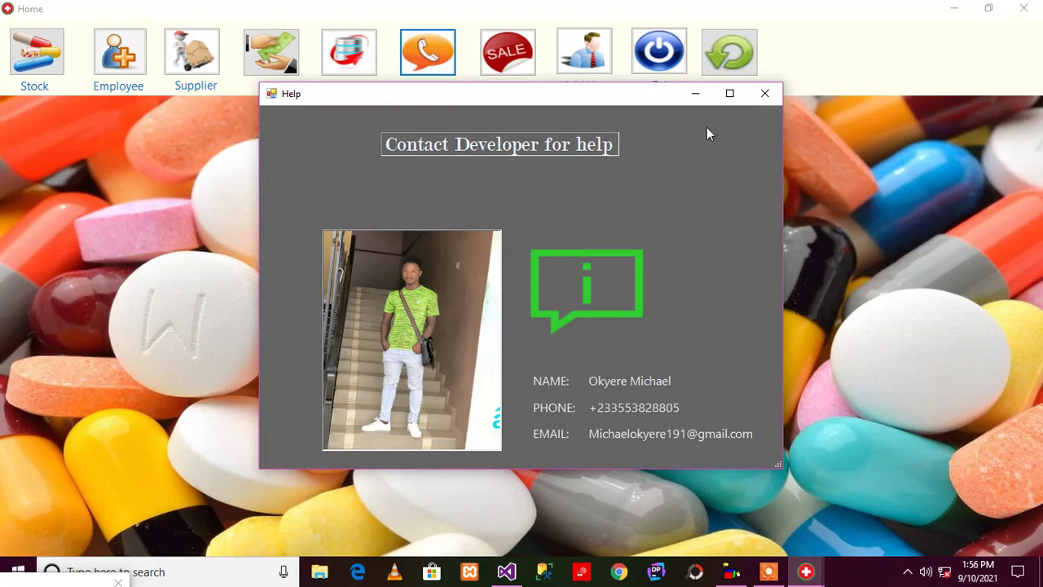
# Close Help, open Check Your Transactions, inspect From Date and To Date, then close it
pyautogui.click(758, 99)
pyautogui.click(508, 53)
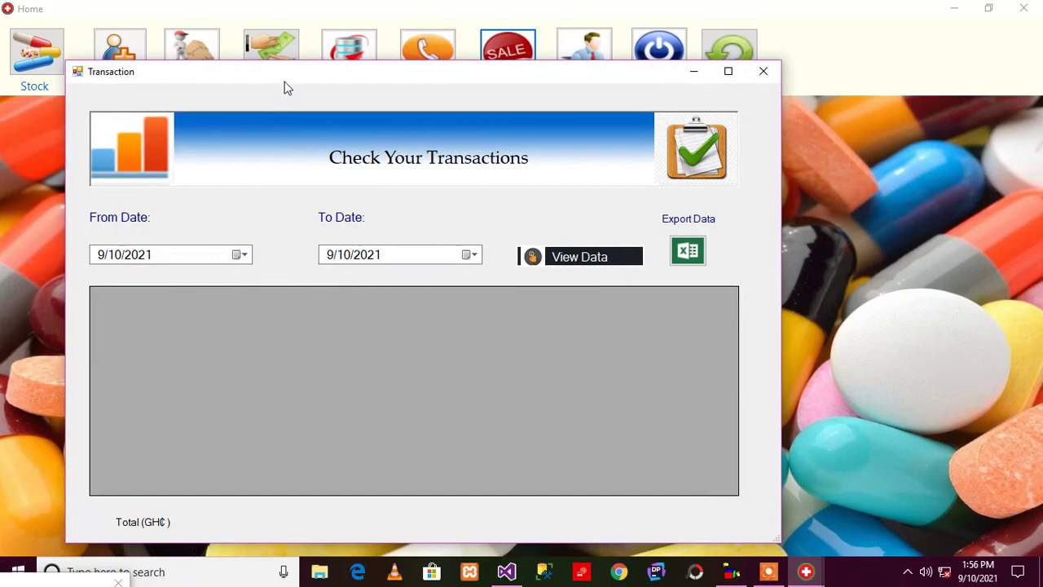
pyautogui.moveTo(285, 86); pyautogui.dragTo(417, 70)
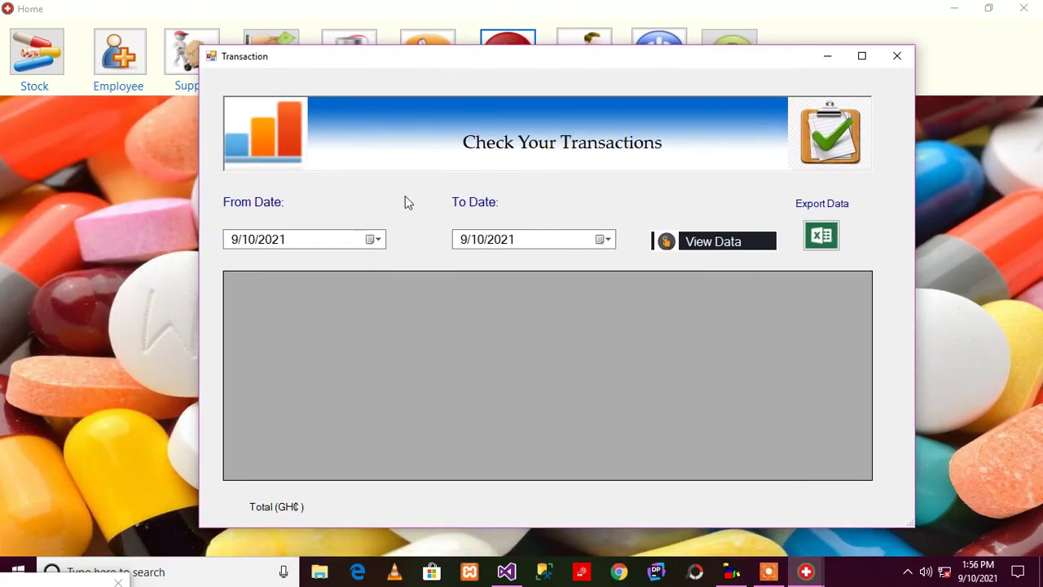
pyautogui.click(378, 245)
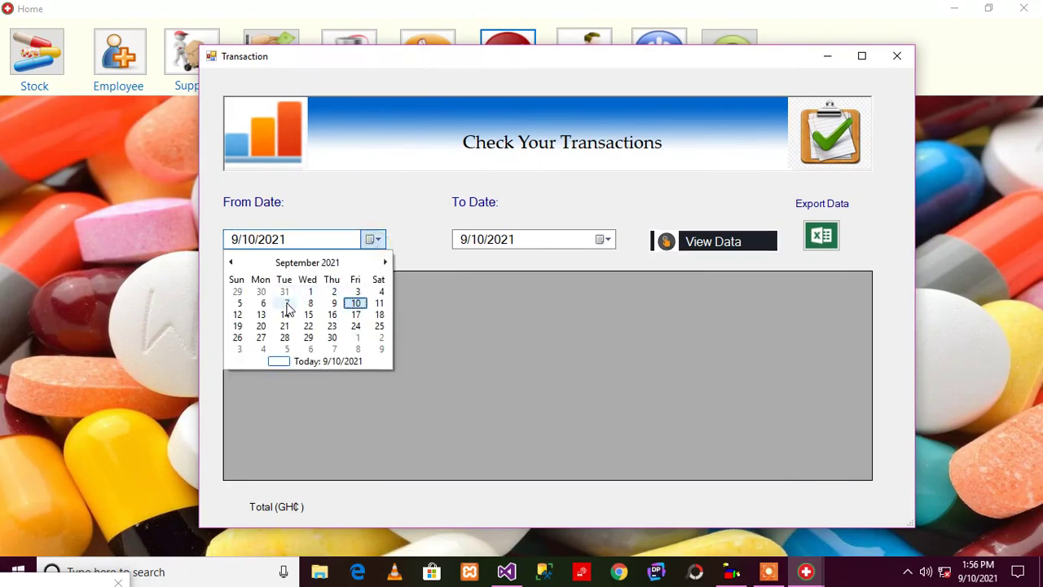
pyautogui.click(340, 185)
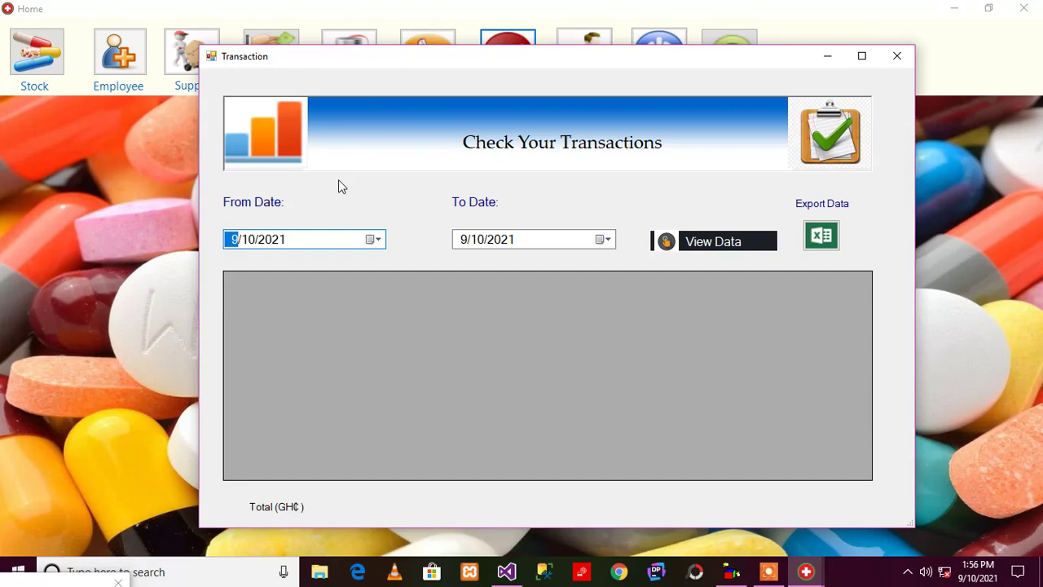
pyautogui.click(554, 239)
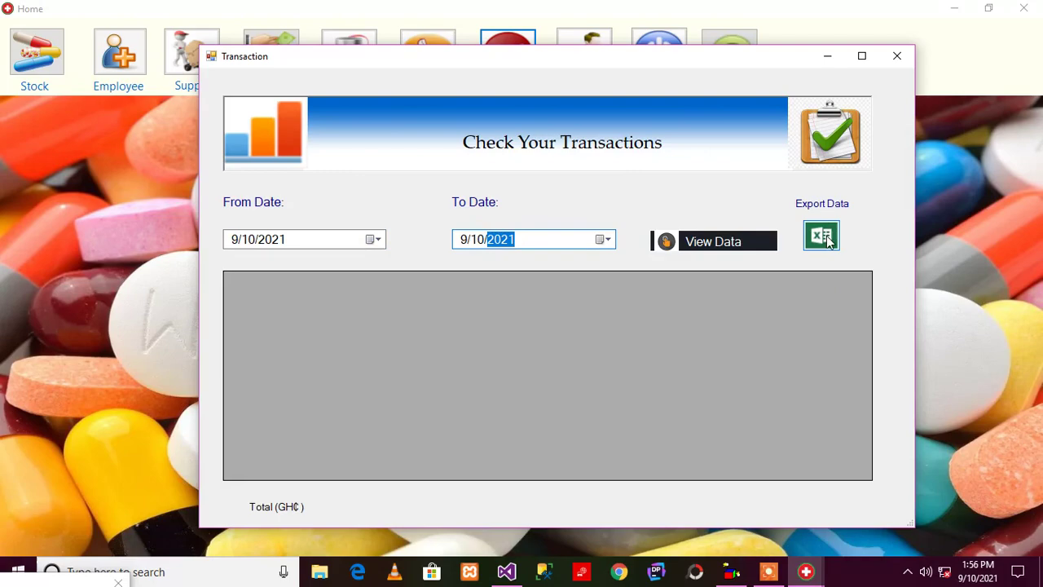
pyautogui.click(896, 55)
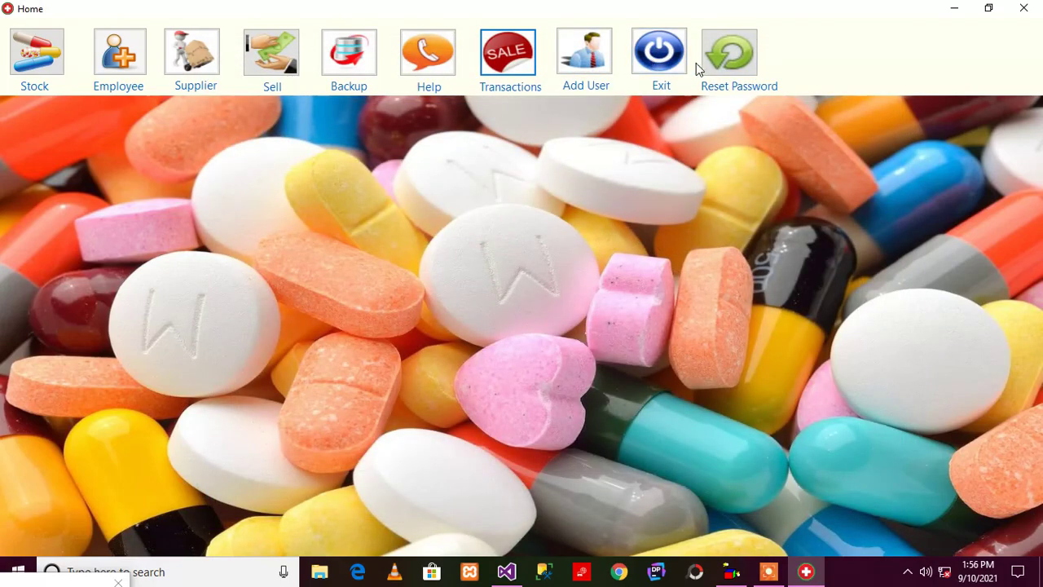
# Preview the Reset Password window, then the Supplier window's View Suppliers list, closing each
pyautogui.click(728, 55)
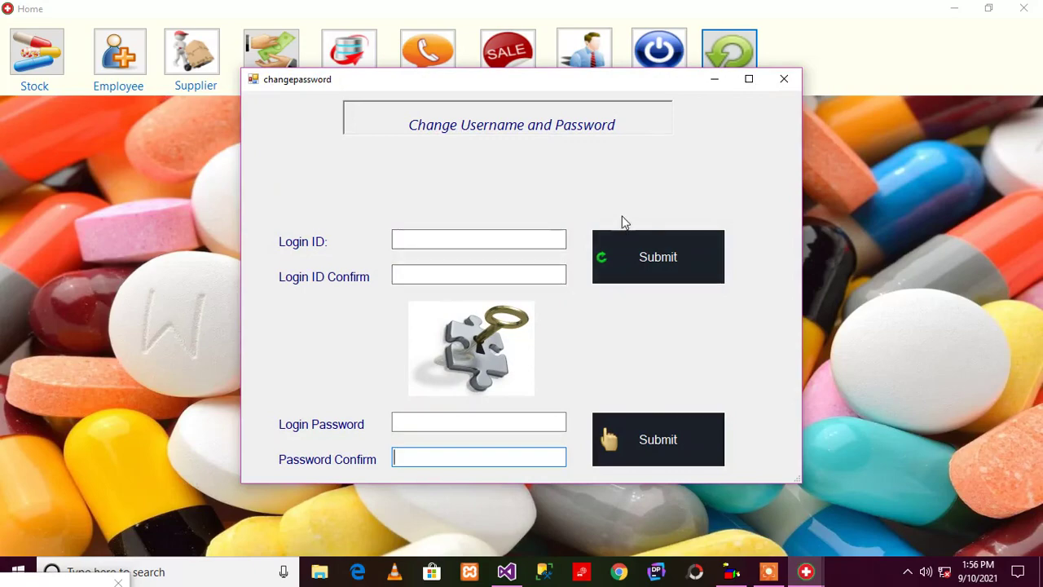
pyautogui.click(783, 79)
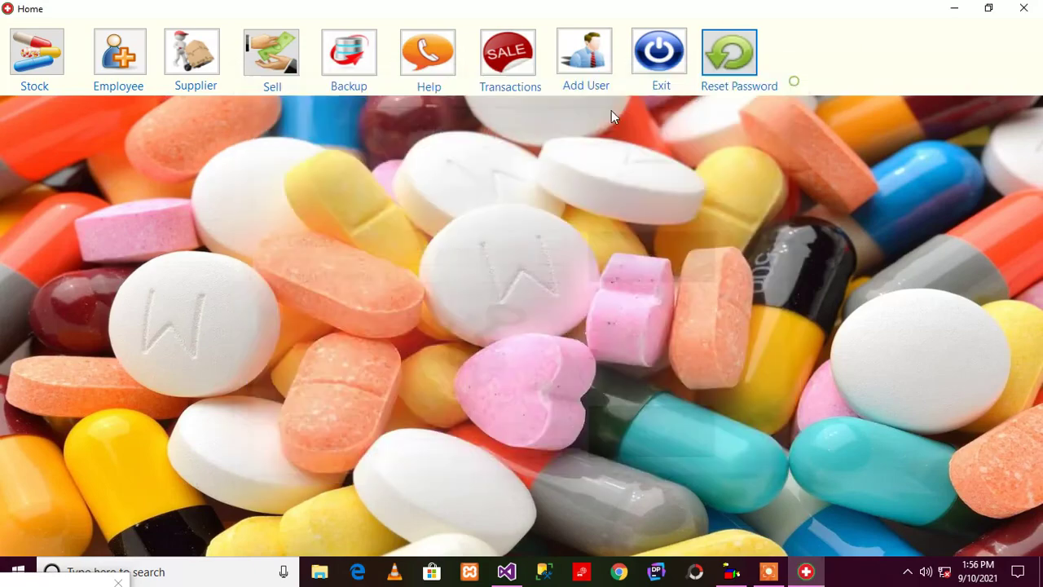
pyautogui.click(206, 83)
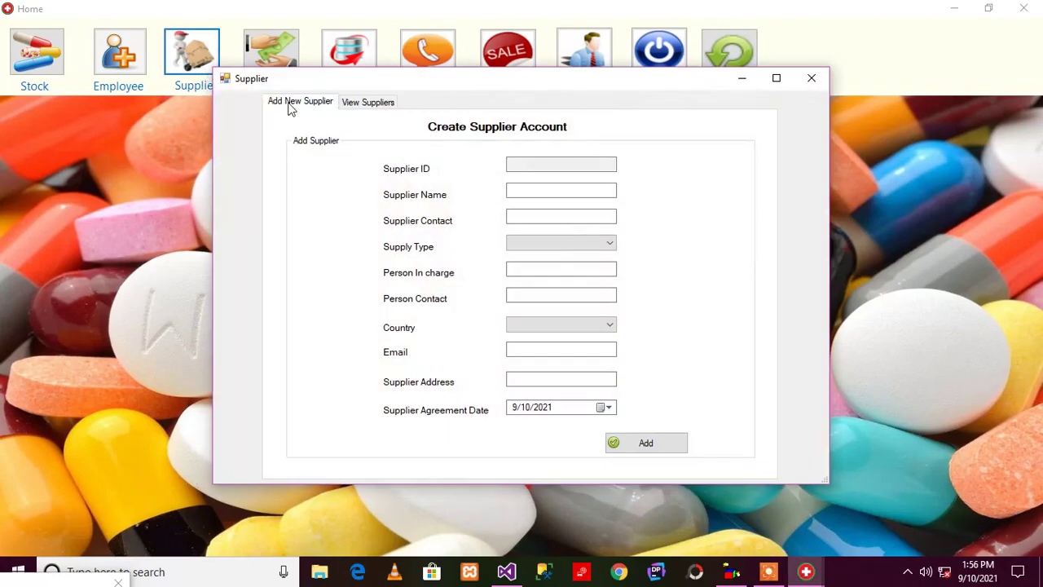
pyautogui.click(350, 104)
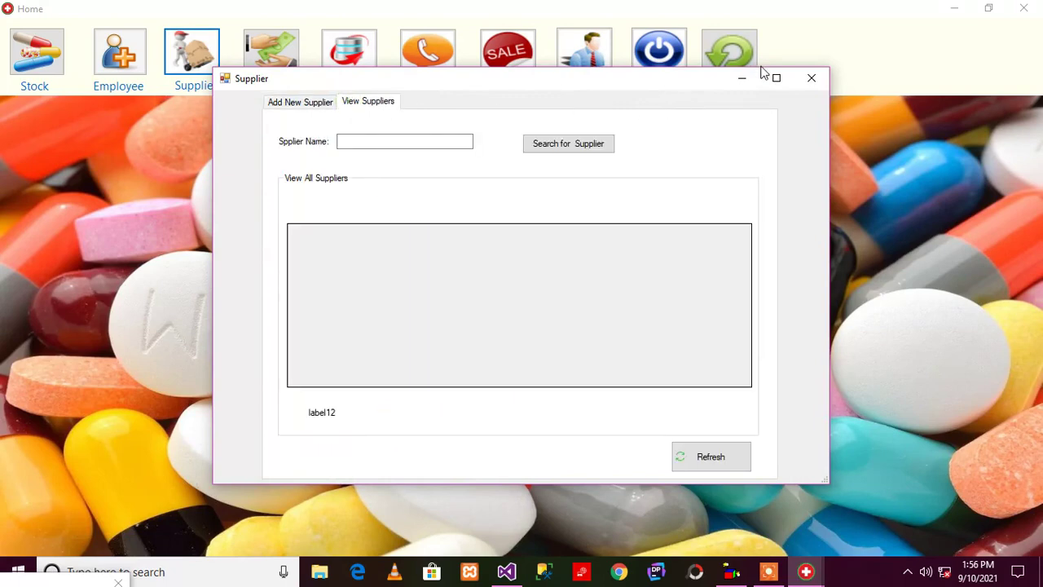
pyautogui.click(811, 79)
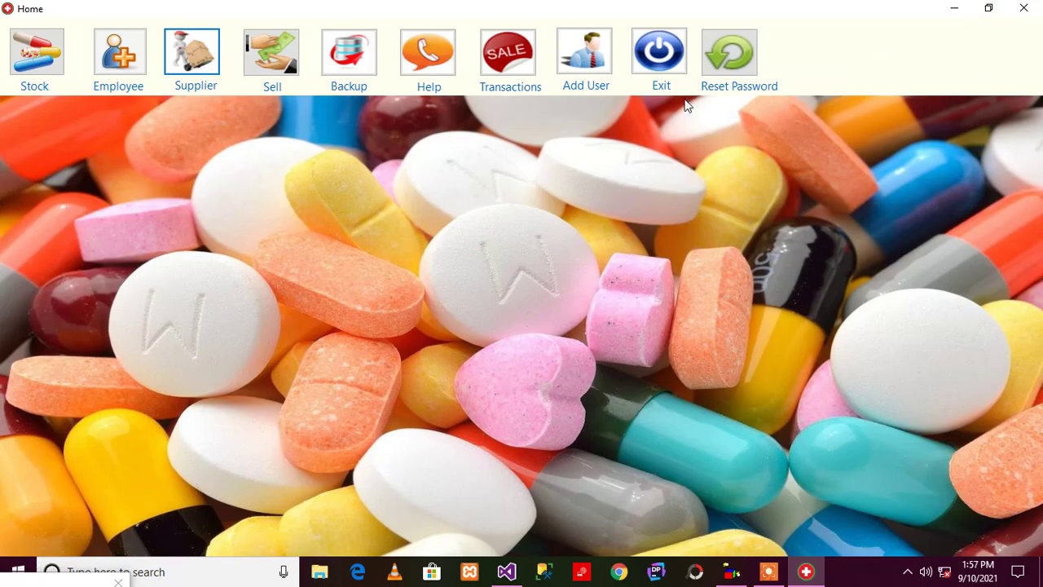
# Exit the pharmacy application and bring the Visual Studio window back on screen
pyautogui.click(658, 56)
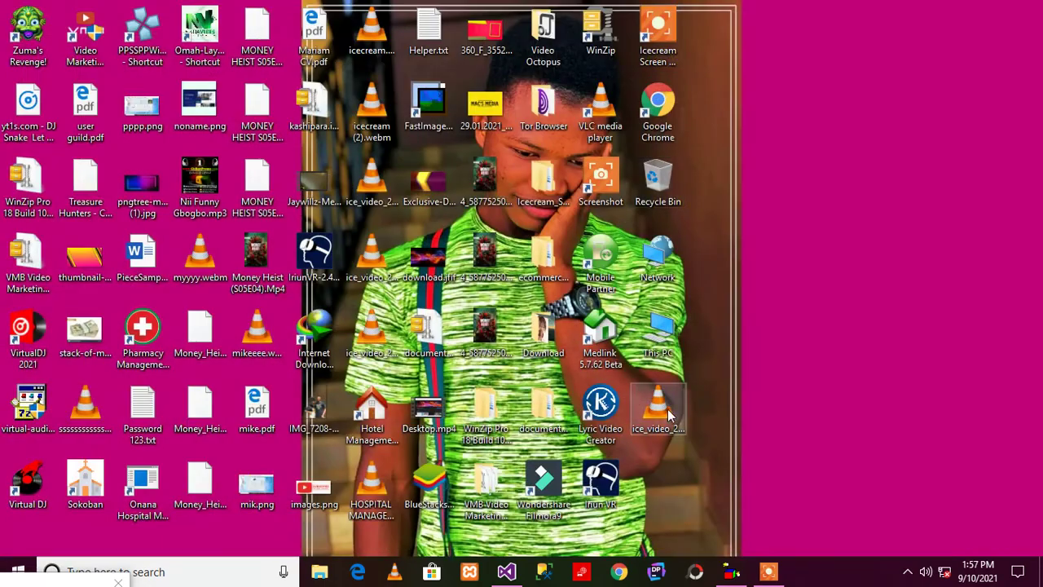
pyautogui.click(506, 571)
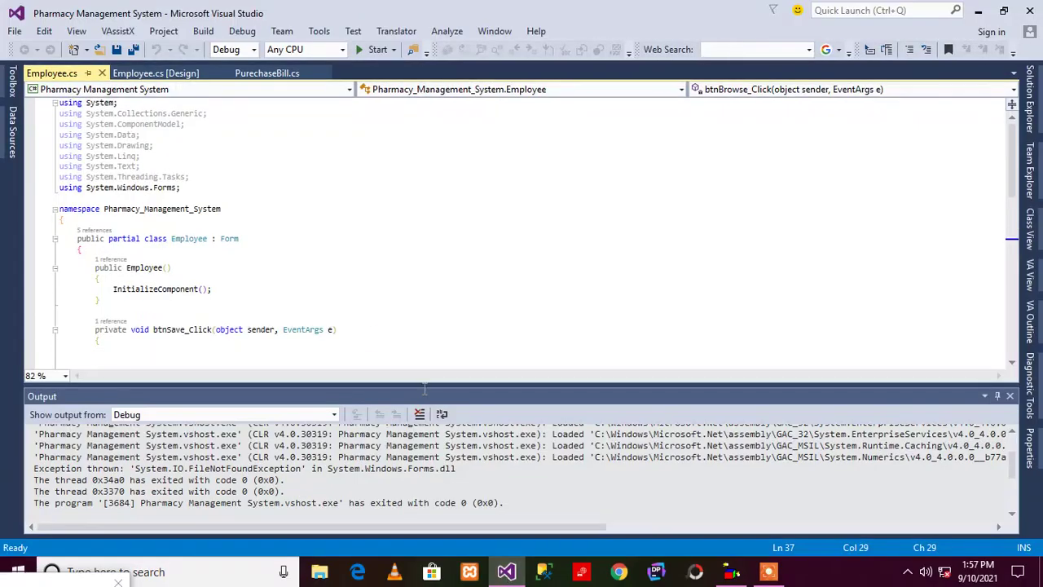